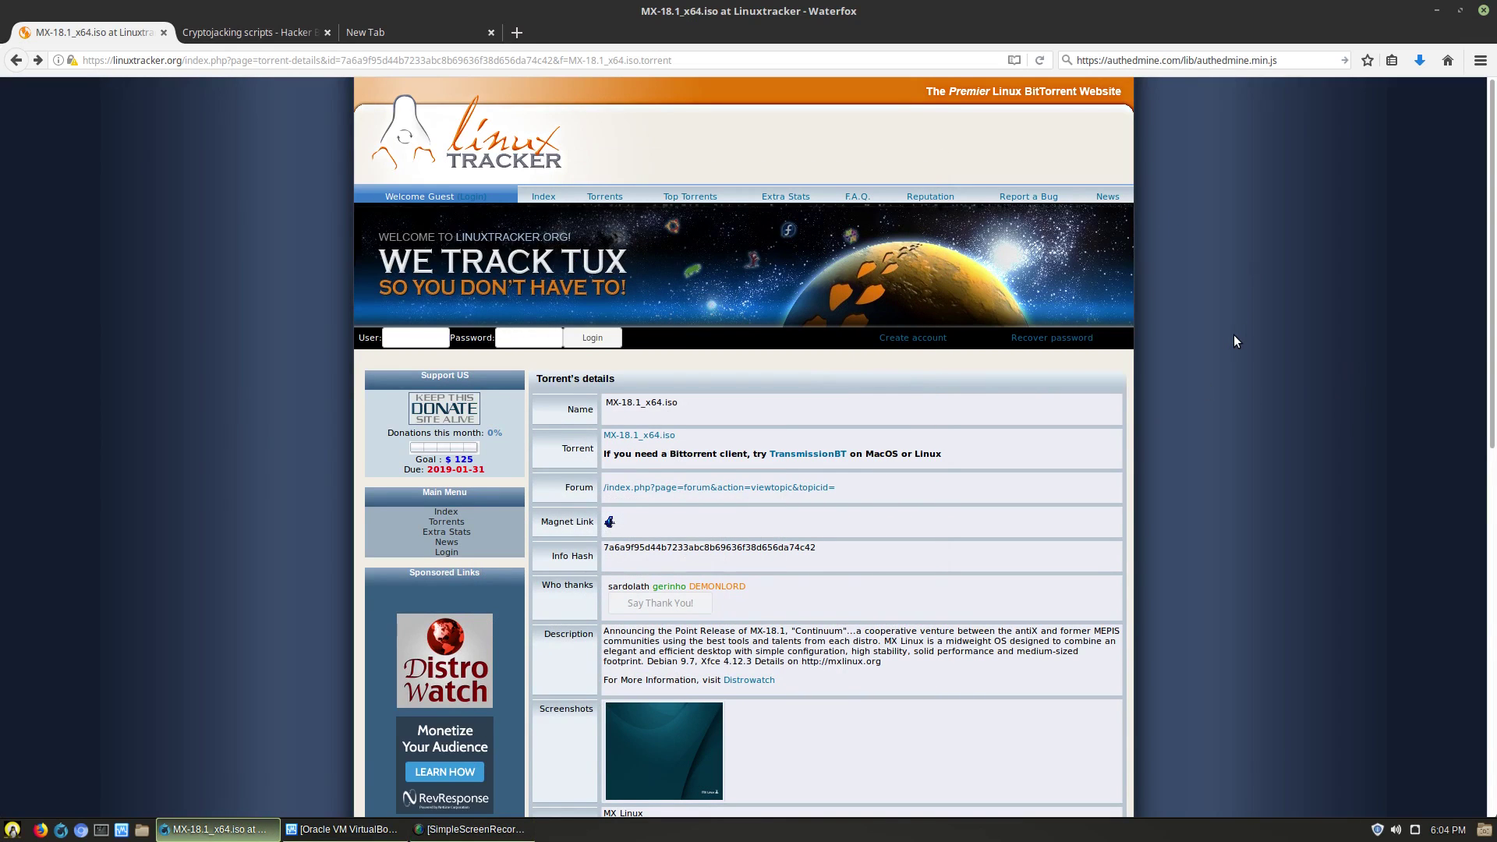
- Clear the authedmine.min.js address from the search box and switch to the New Tab page
{"action": "left_click", "coordinate": [1298, 60]}
{"action": "key", "text": "BackSpace"}
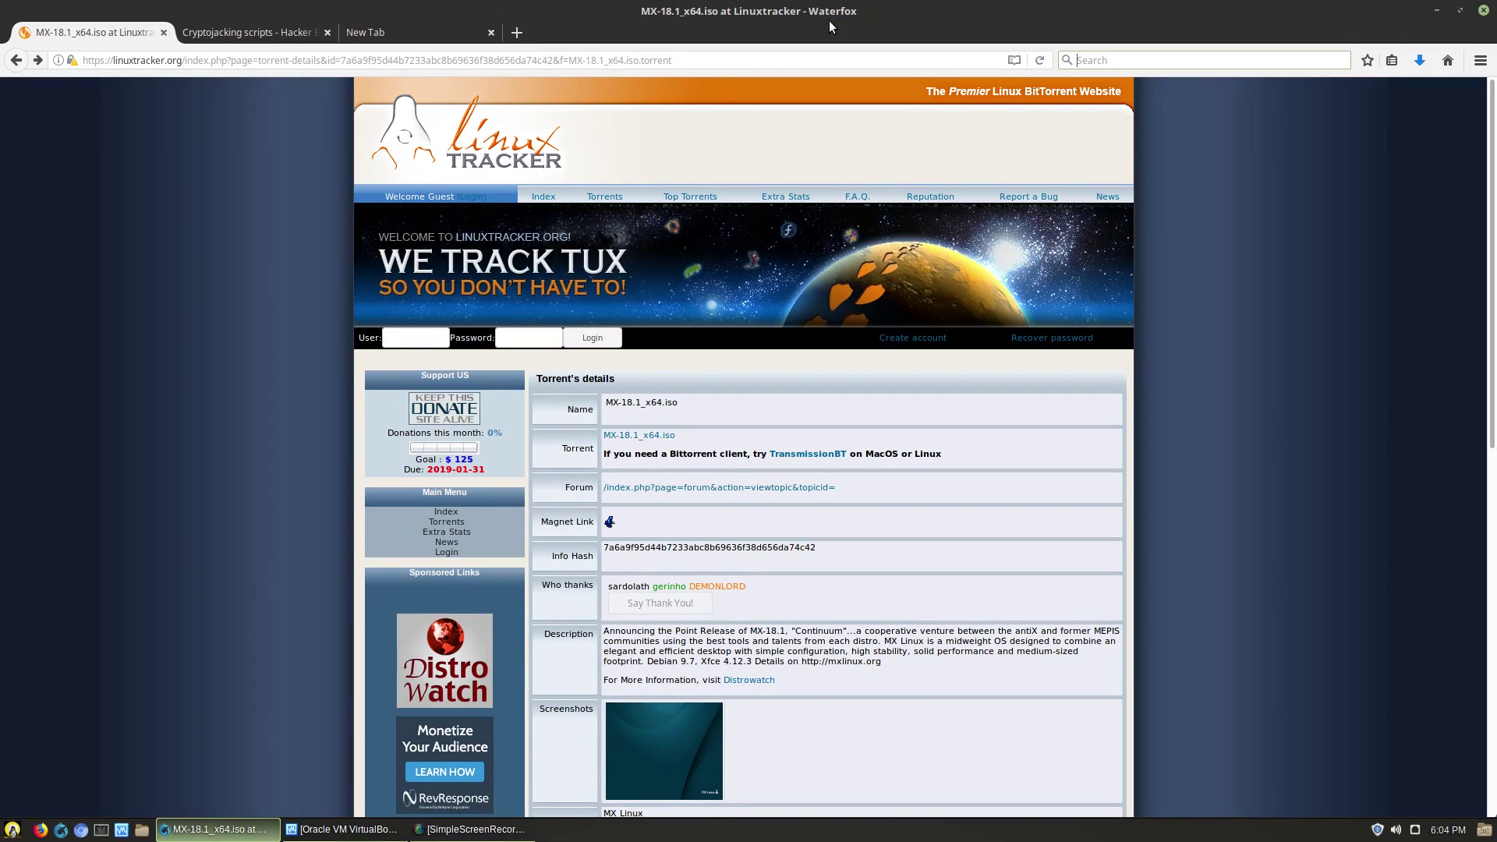
{"action": "left_click", "coordinate": [424, 30]}
- Reopen 'Contact Us - Elizabethtown College' from History > Recently Closed Tabs
{"action": "key", "text": "alt"}
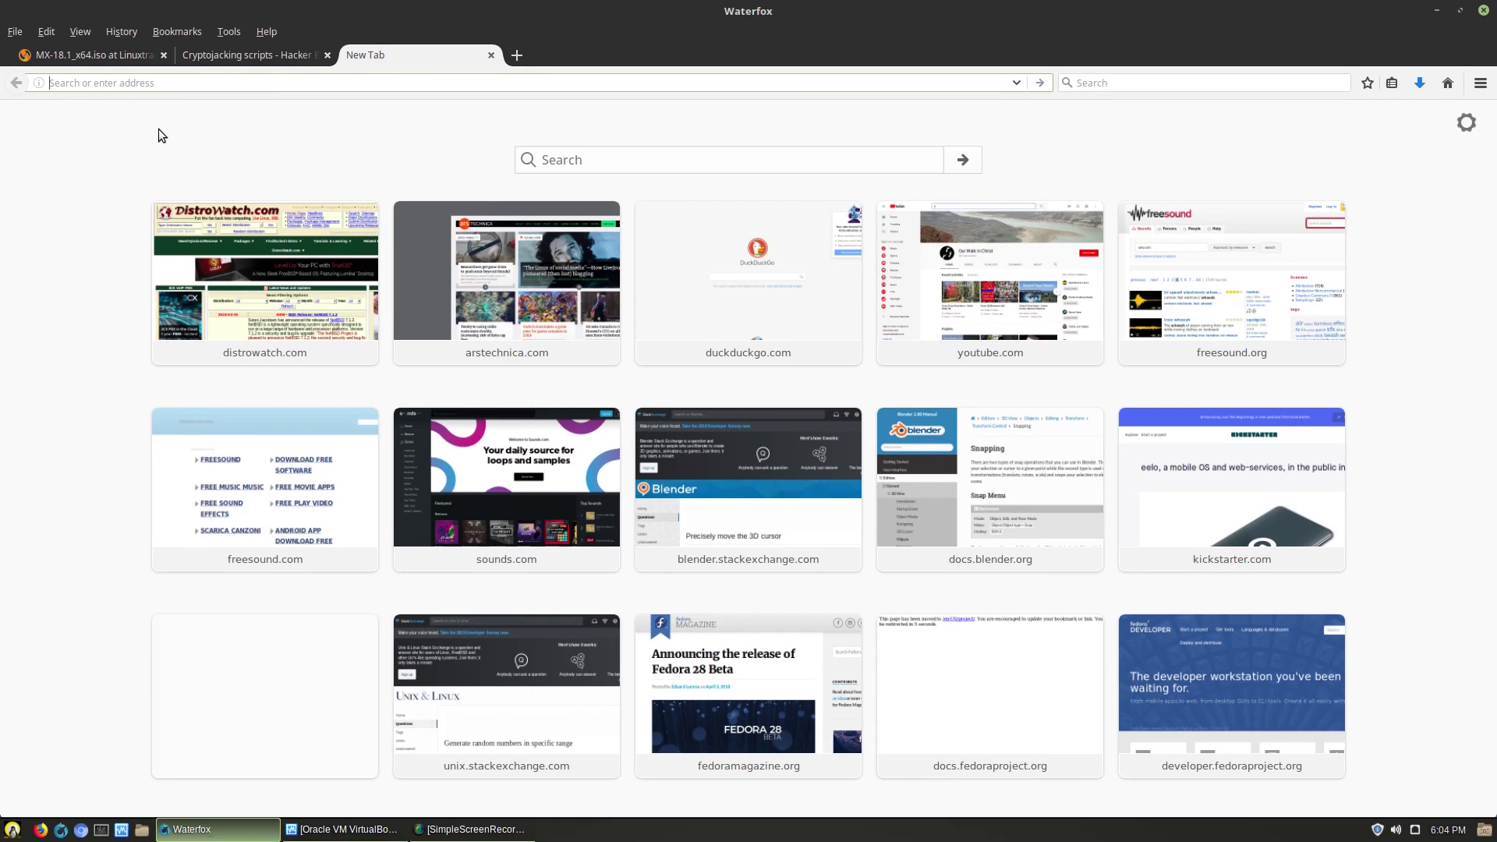
{"action": "left_click", "coordinate": [76, 31]}
{"action": "mouse_move", "coordinate": [114, 30]}
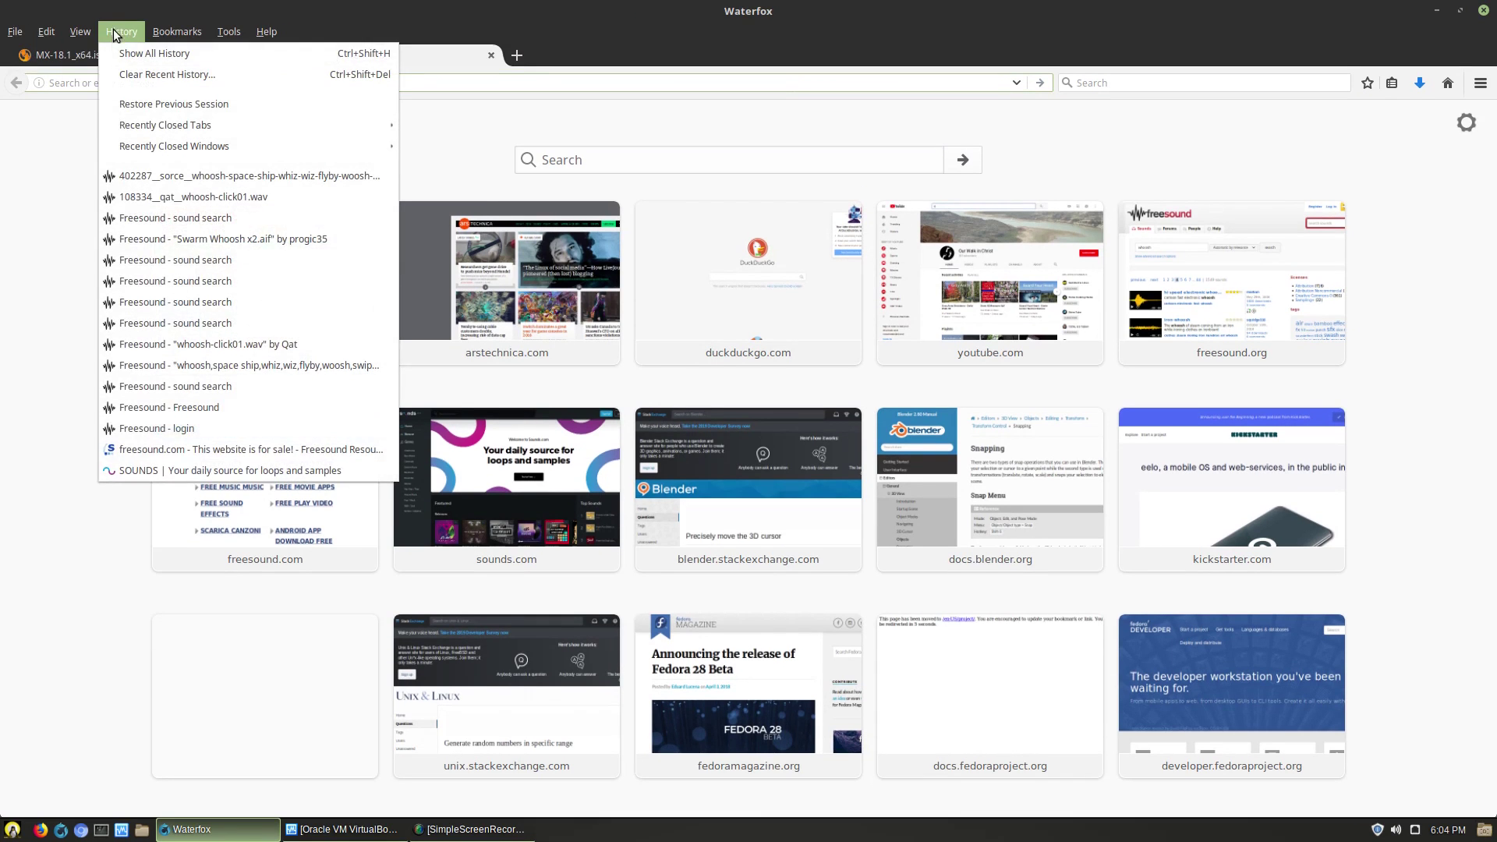
{"action": "mouse_move", "coordinate": [276, 123]}
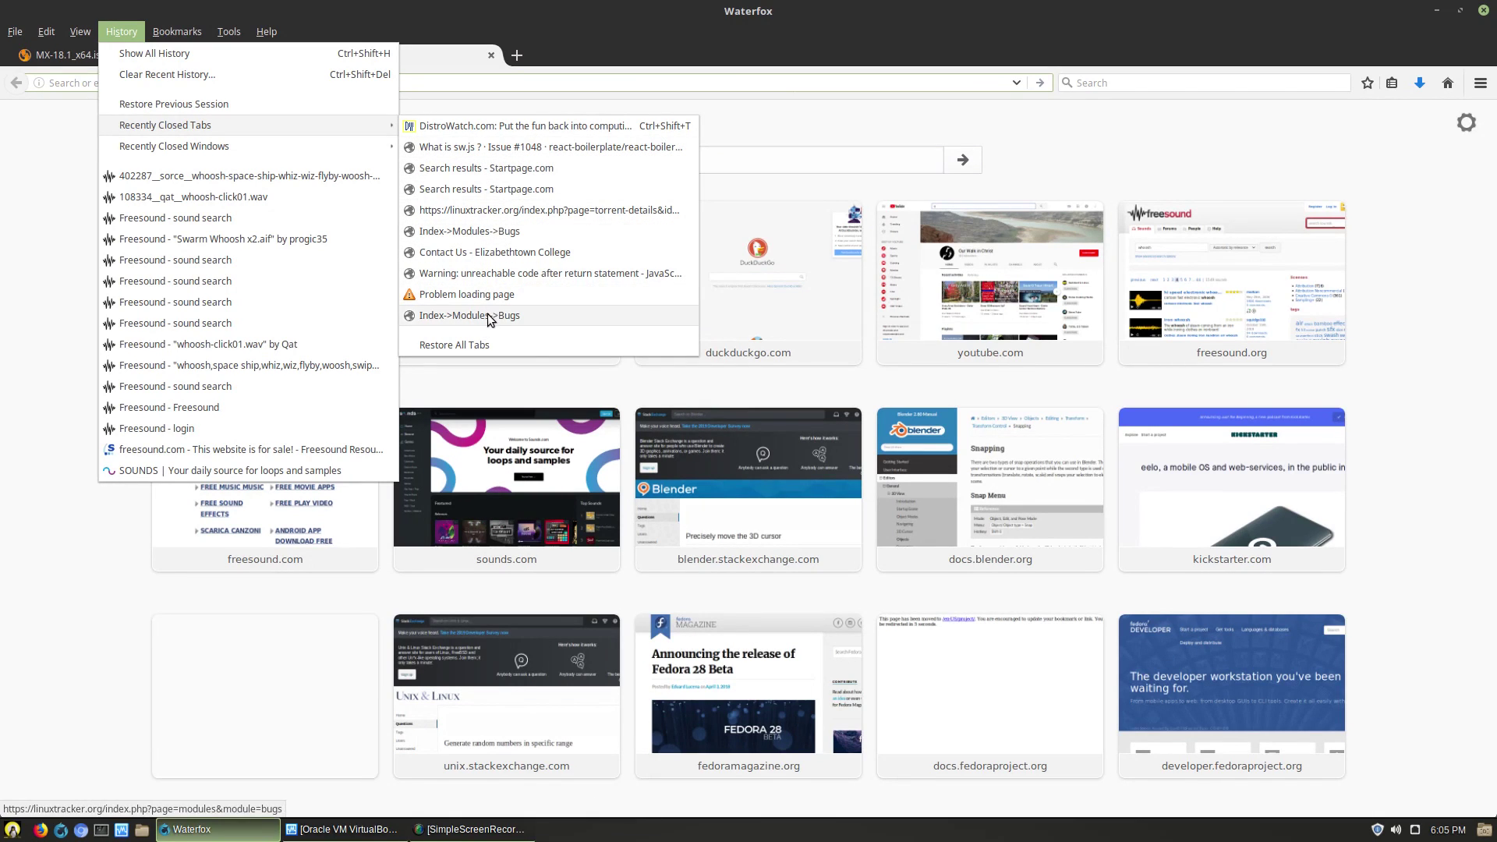
{"action": "left_click", "coordinate": [509, 253]}
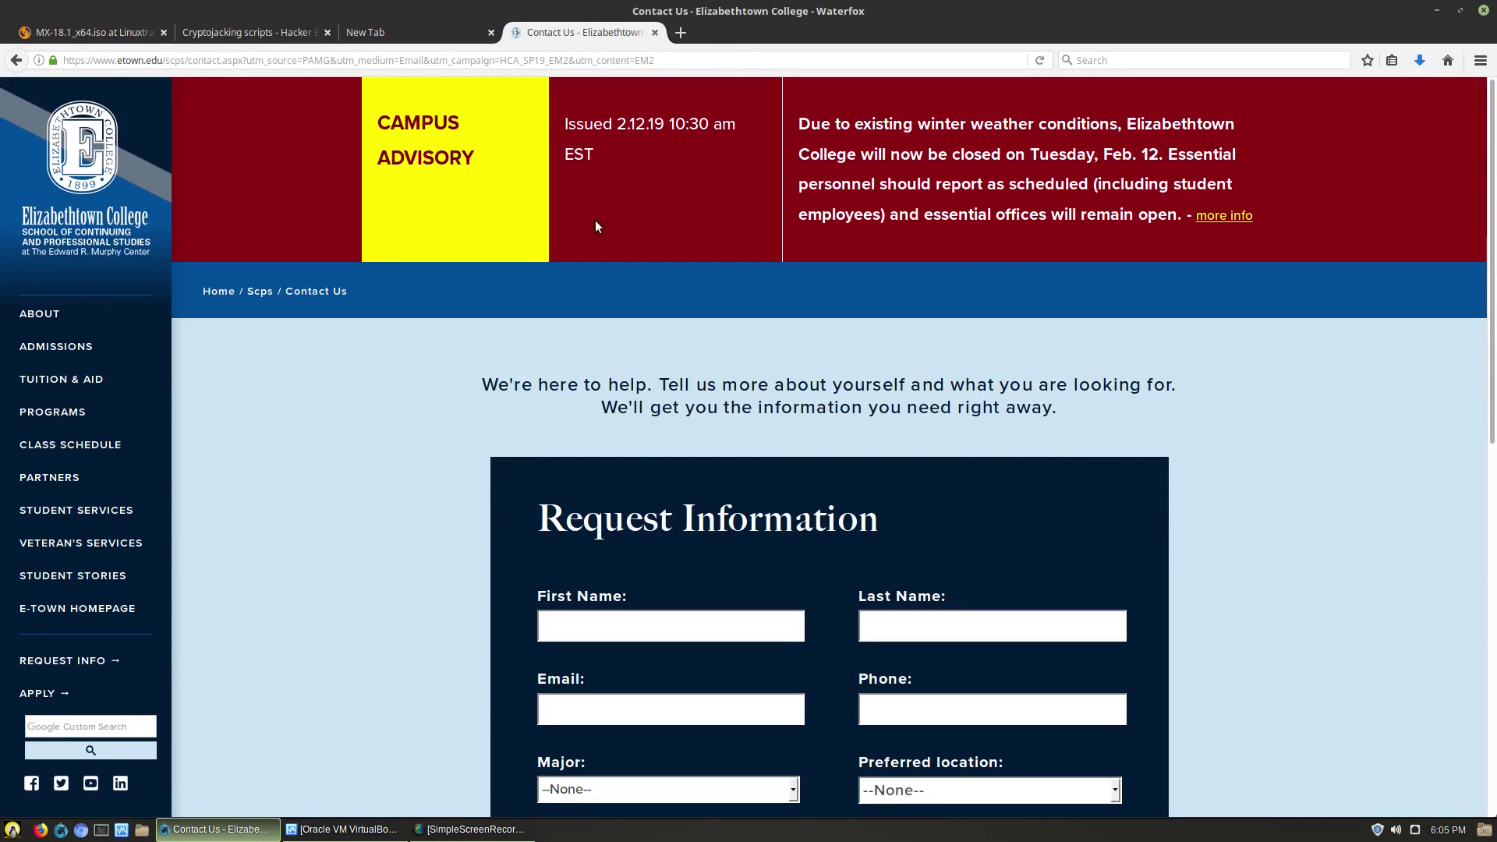
- Scroll through the Request Information form, then close the Elizabethtown College tab
{"action": "scroll", "coordinate": [536, 320], "scroll_direction": "down", "scroll_amount": 3}
{"action": "scroll", "coordinate": [536, 331], "scroll_direction": "down", "scroll_amount": 4}
{"action": "scroll", "coordinate": [537, 334], "scroll_direction": "up", "scroll_amount": 6}
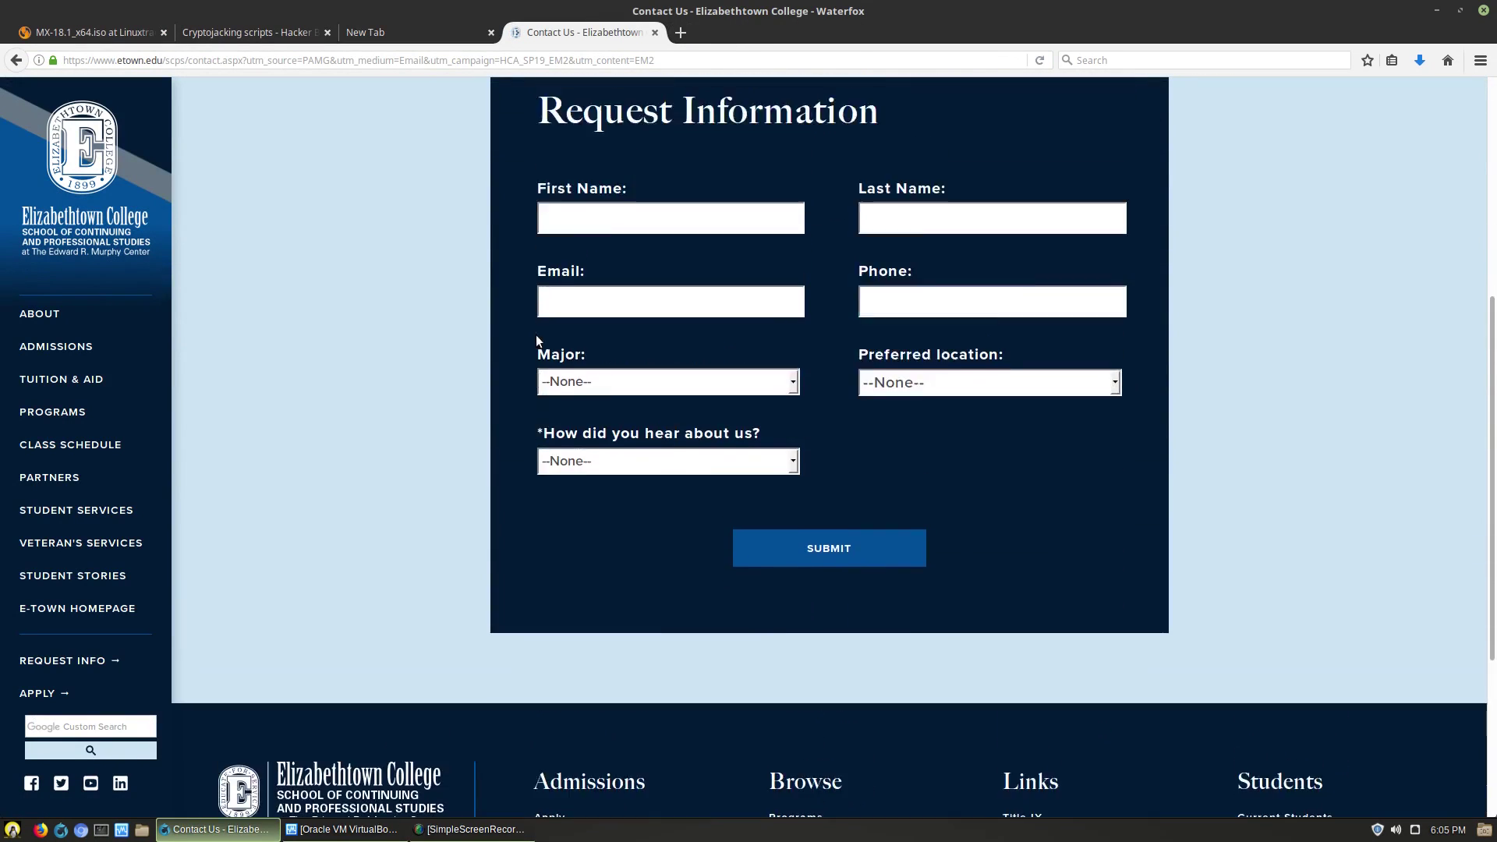
{"action": "scroll", "coordinate": [535, 334], "scroll_direction": "up", "scroll_amount": 1}
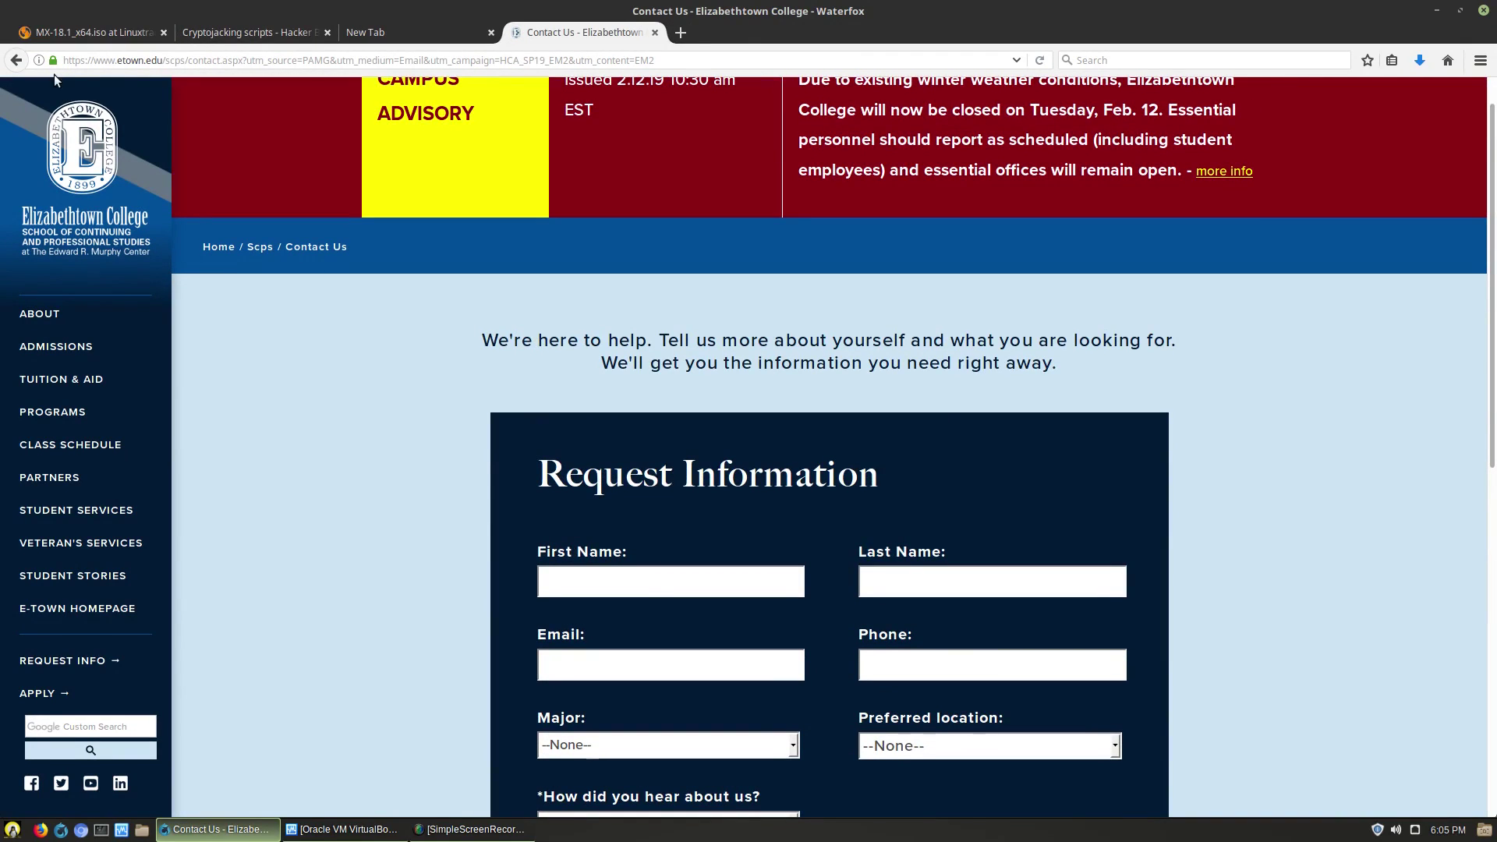
{"action": "scroll", "coordinate": [839, 675], "scroll_direction": "down", "scroll_amount": 4}
{"action": "scroll", "coordinate": [839, 675], "scroll_direction": "up", "scroll_amount": 5}
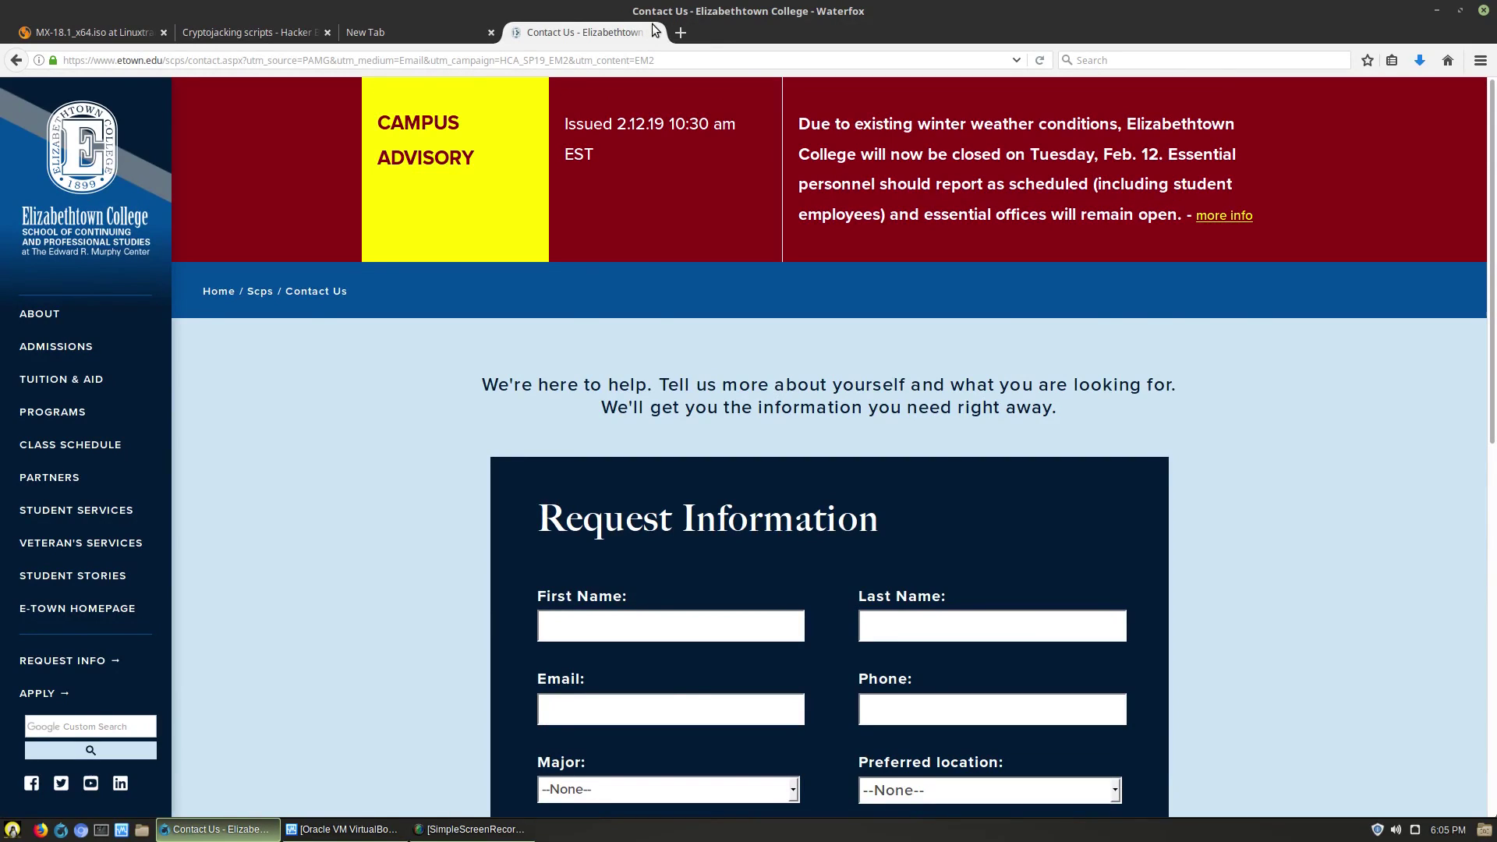
{"action": "left_click", "coordinate": [655, 32]}
- Glance at the Cryptojacking scripts article, then scroll the MX-18.1_x64.iso torrent page
{"action": "left_click", "coordinate": [259, 39]}
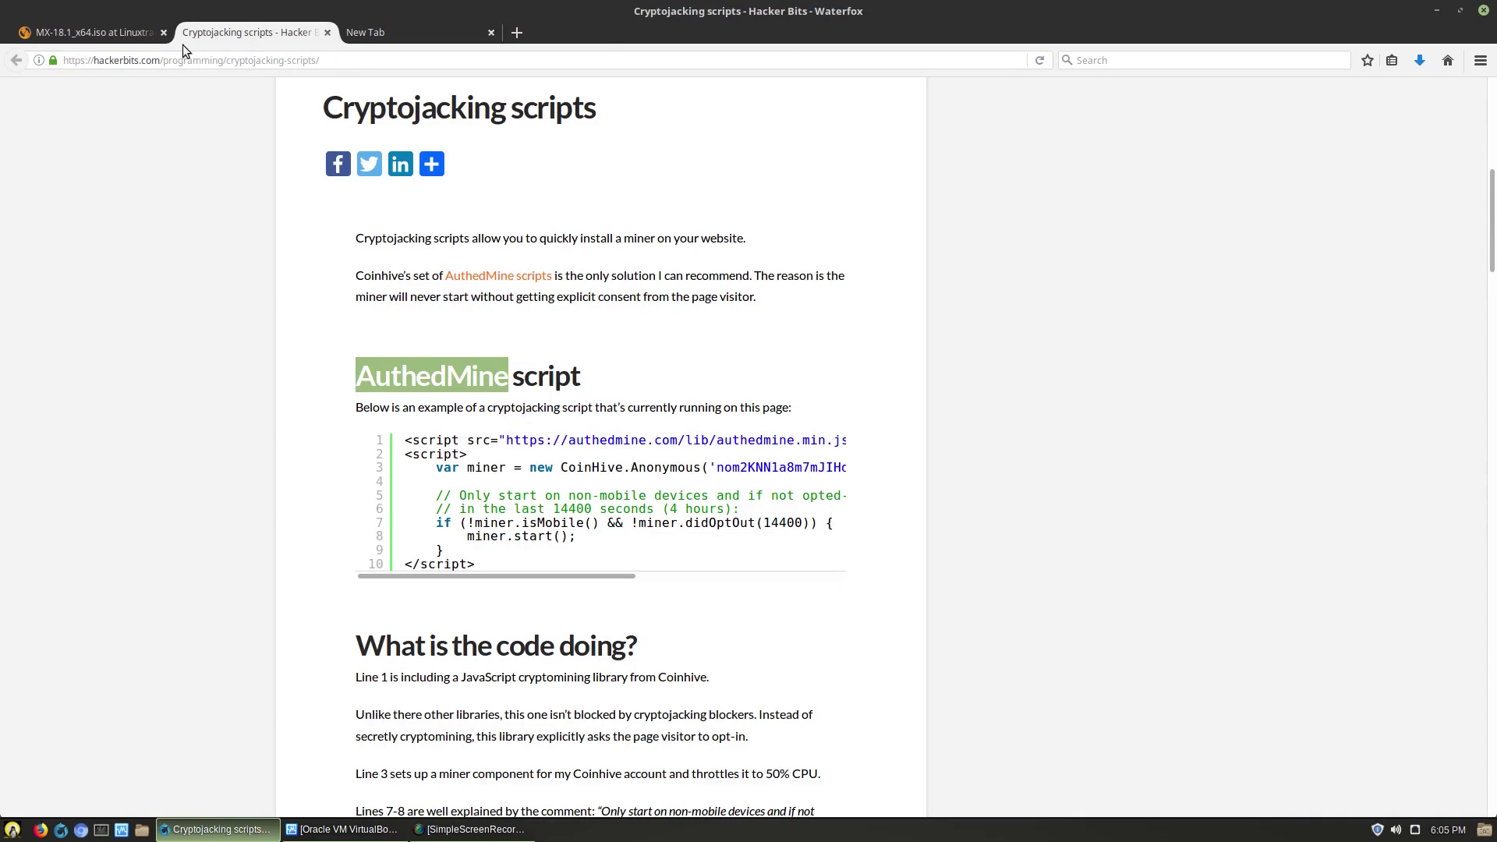
{"action": "left_click", "coordinate": [109, 35]}
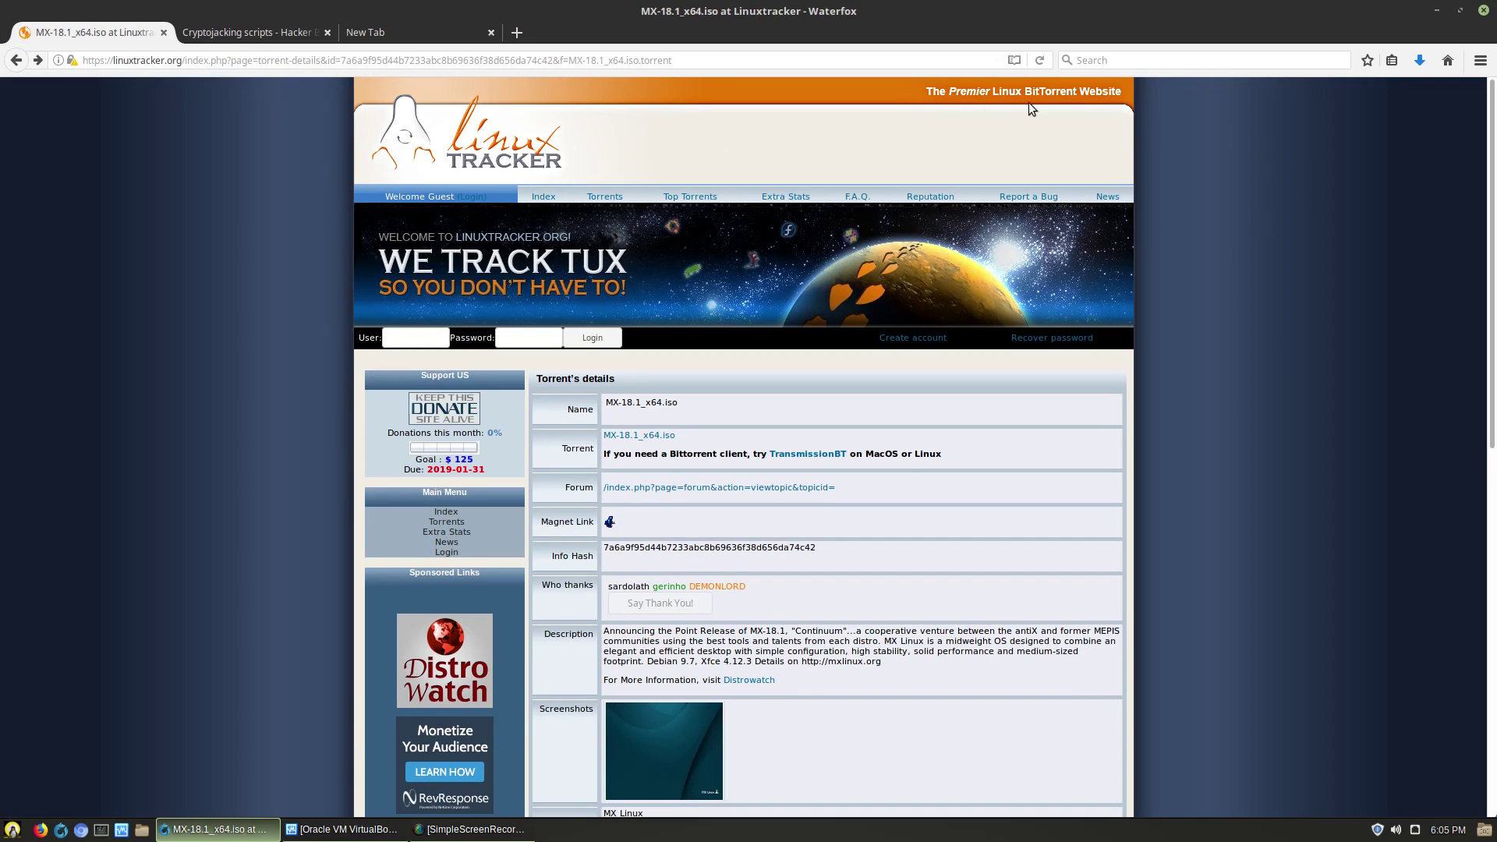
{"action": "scroll", "coordinate": [1256, 234], "scroll_direction": "down", "scroll_amount": 10}
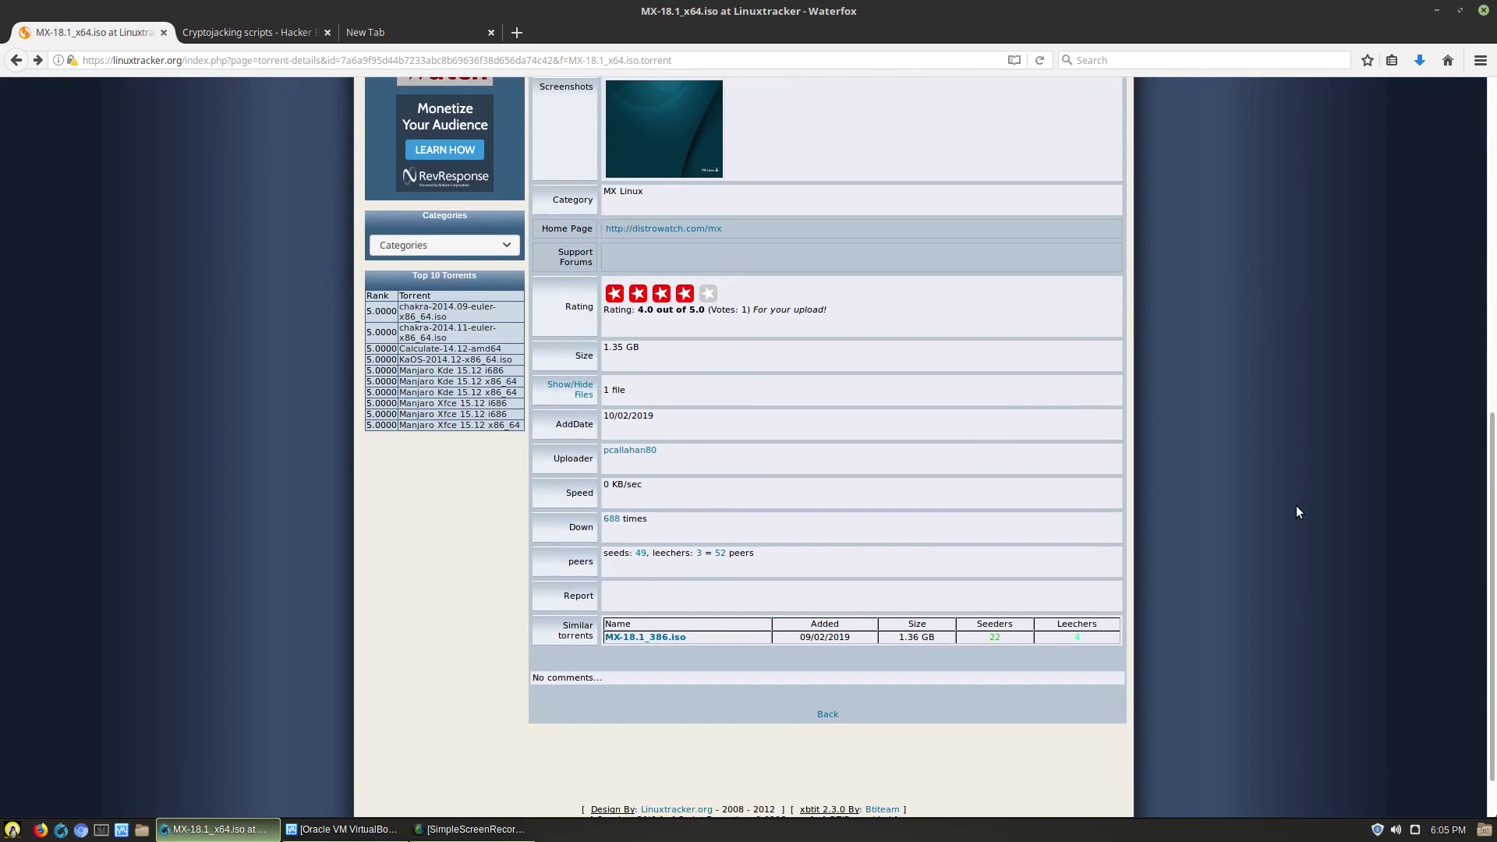
{"action": "scroll", "coordinate": [1287, 503], "scroll_direction": "up", "scroll_amount": 10}
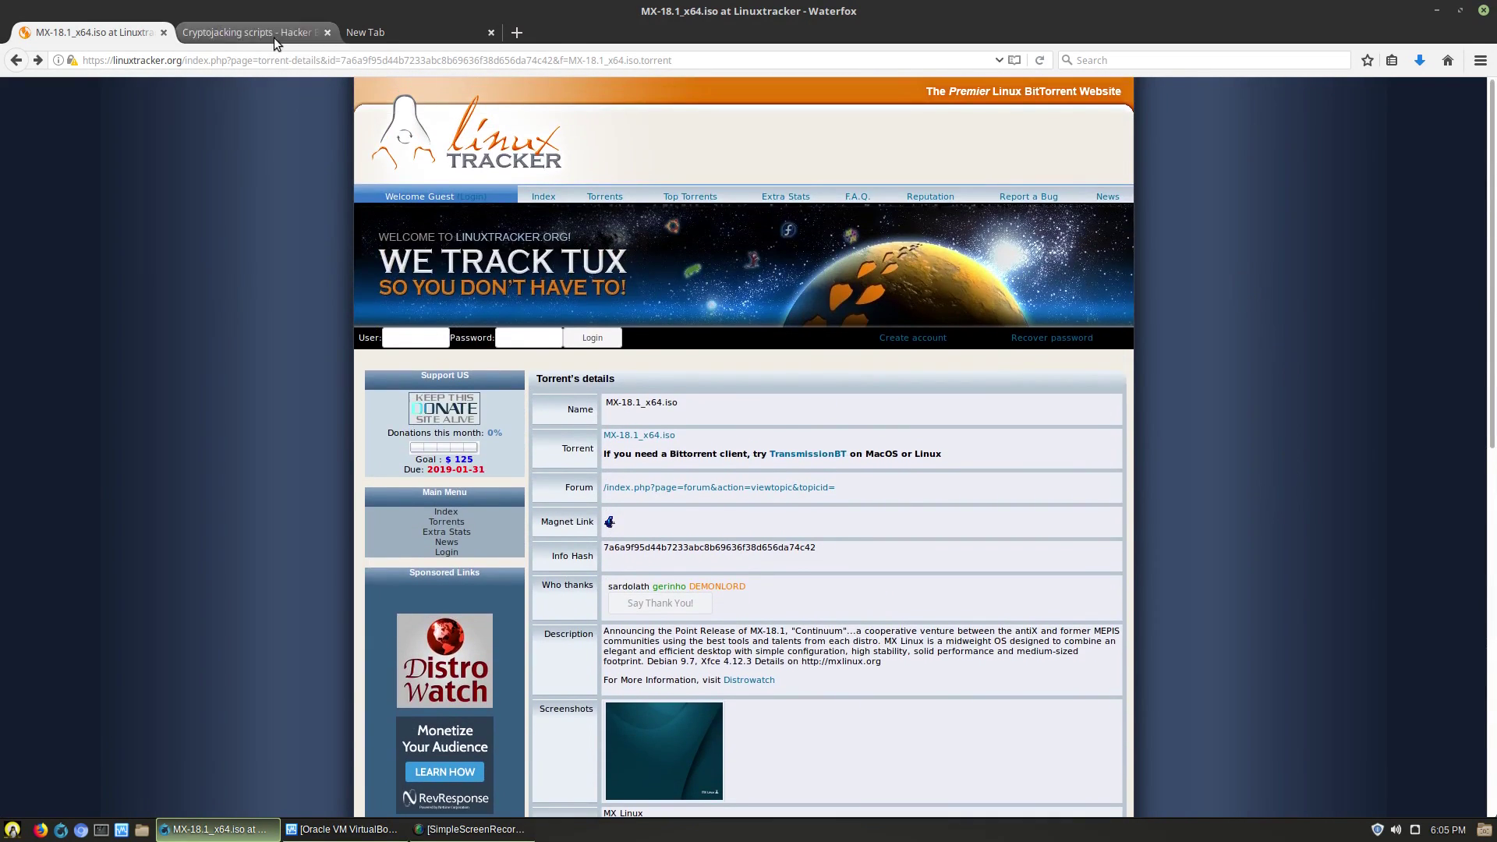
- Skim the Cryptojacking scripts article again and return to the MX-18.1_x64.iso torrent details
{"action": "left_click", "coordinate": [274, 34]}
{"action": "scroll", "coordinate": [1097, 260], "scroll_direction": "up", "scroll_amount": 4}
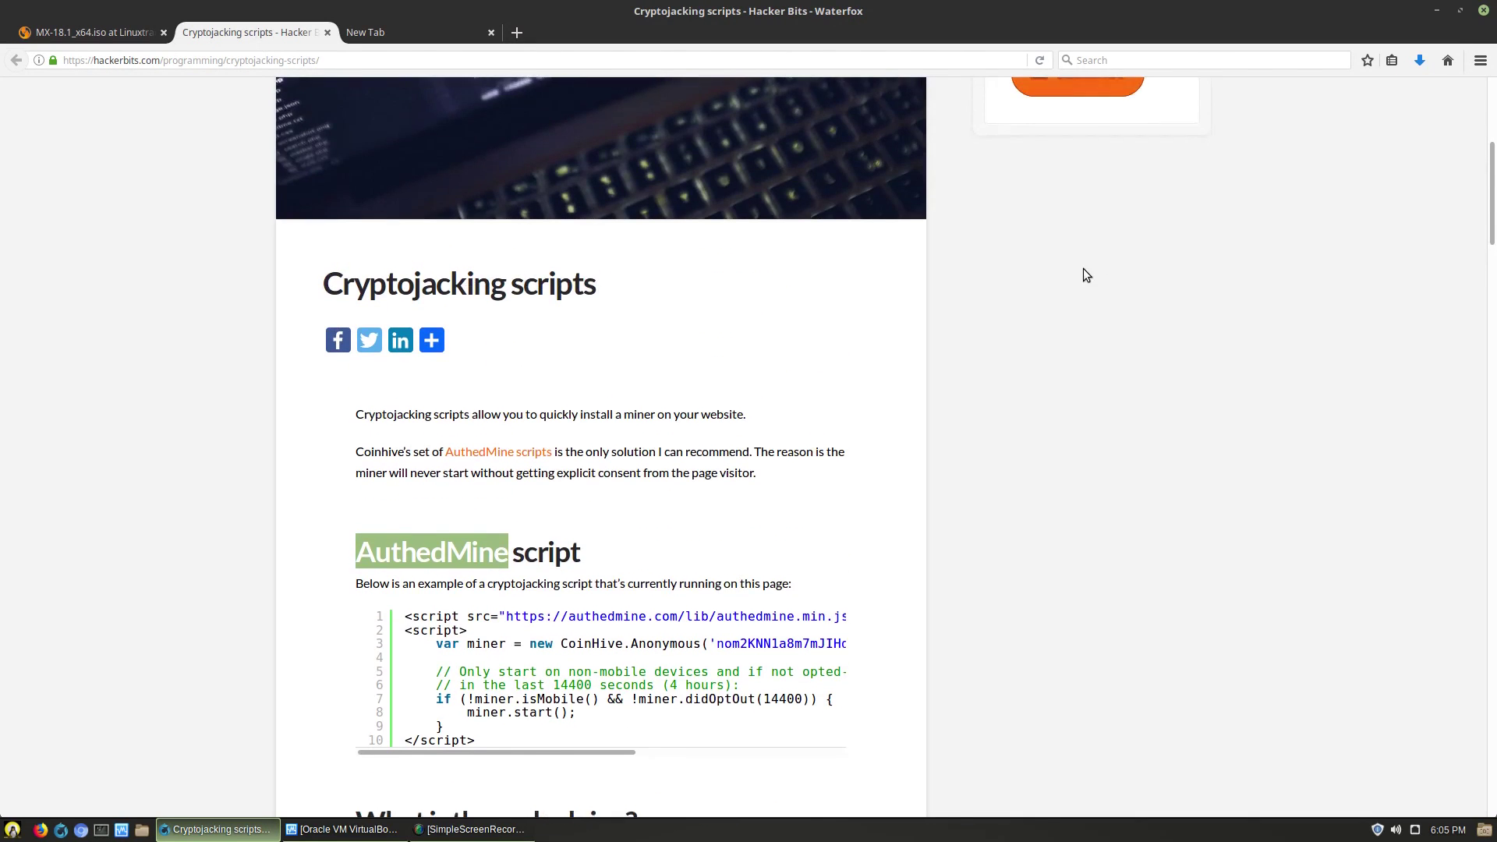
{"action": "scroll", "coordinate": [1083, 268], "scroll_direction": "down", "scroll_amount": 3}
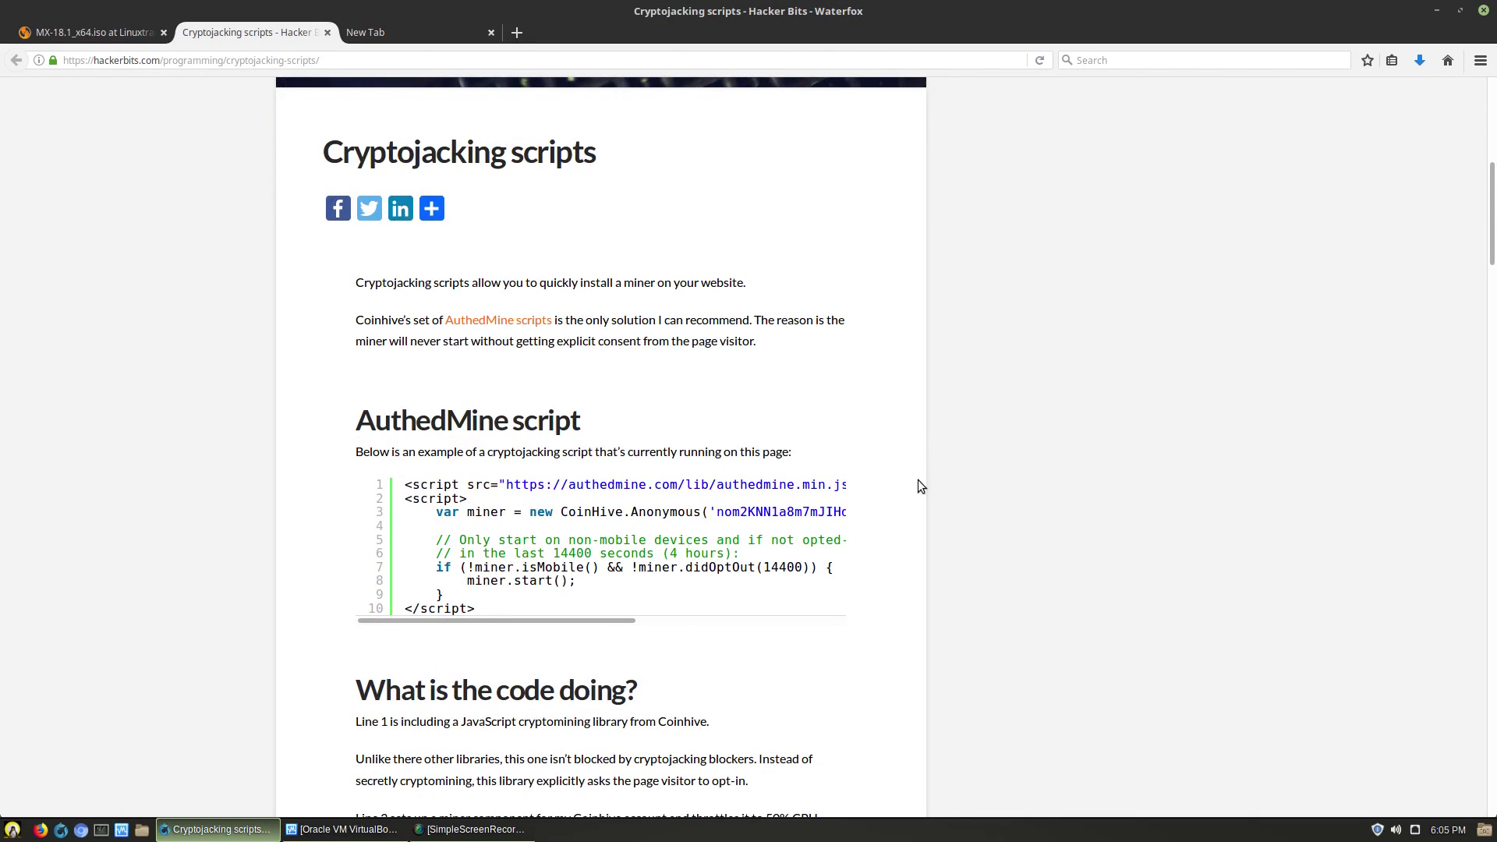
{"action": "scroll", "coordinate": [737, 279], "scroll_direction": "down", "scroll_amount": 5}
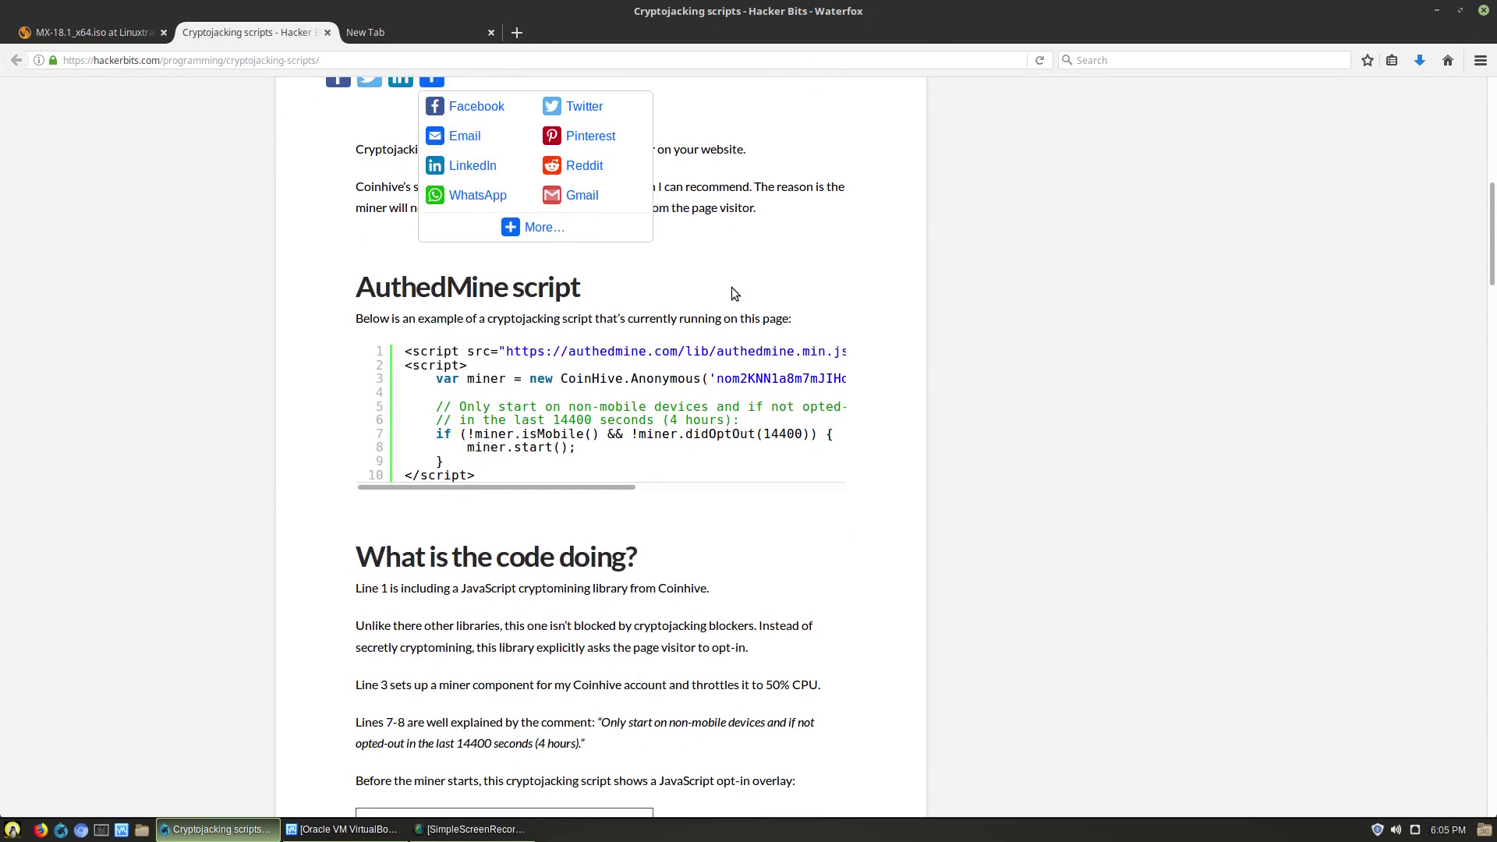
{"action": "scroll", "coordinate": [741, 382], "scroll_direction": "up", "scroll_amount": 4}
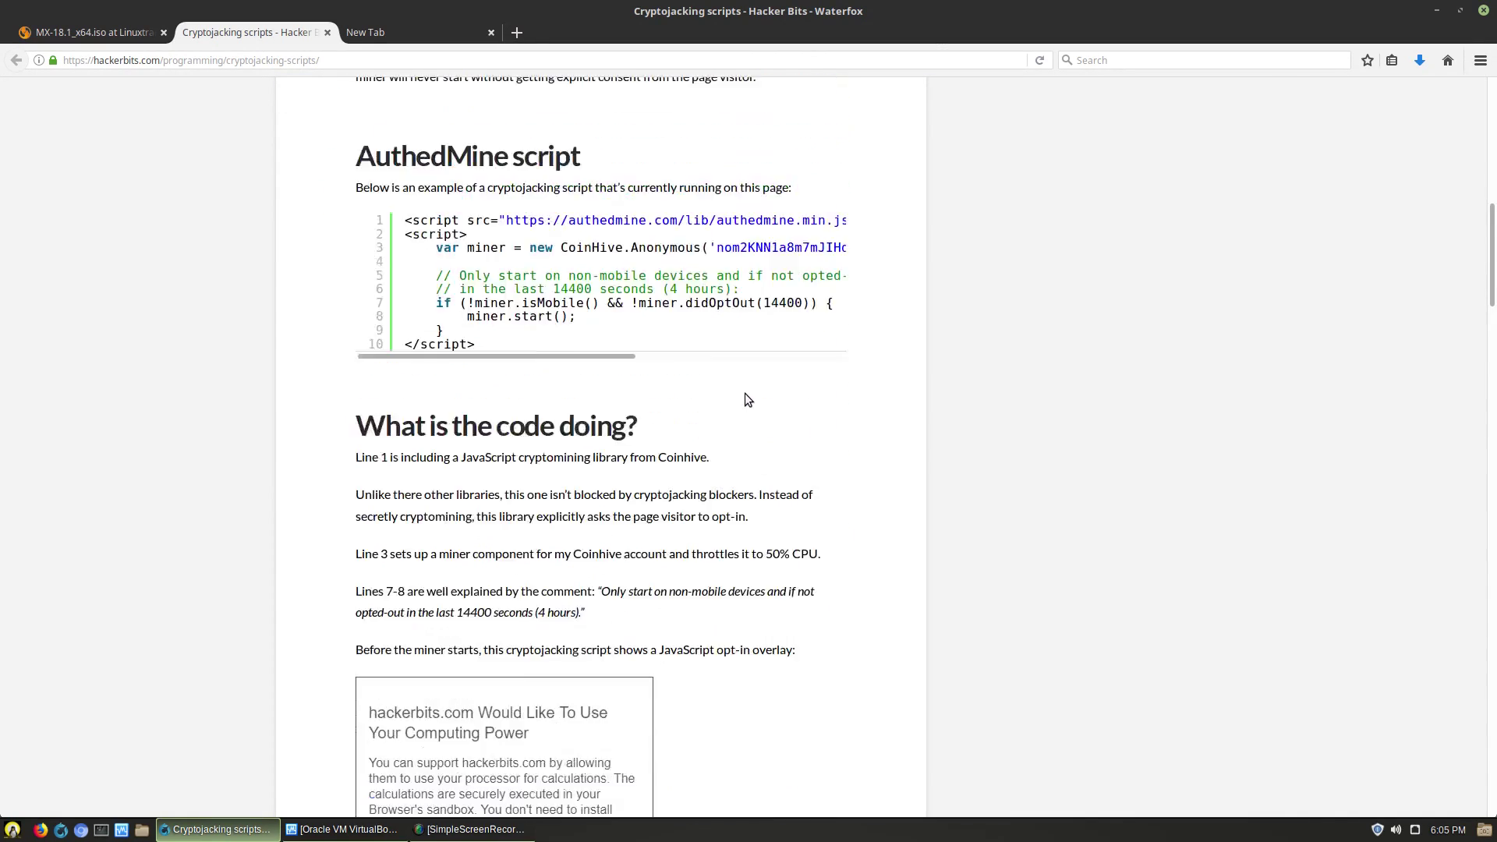
{"action": "left_click", "coordinate": [97, 36]}
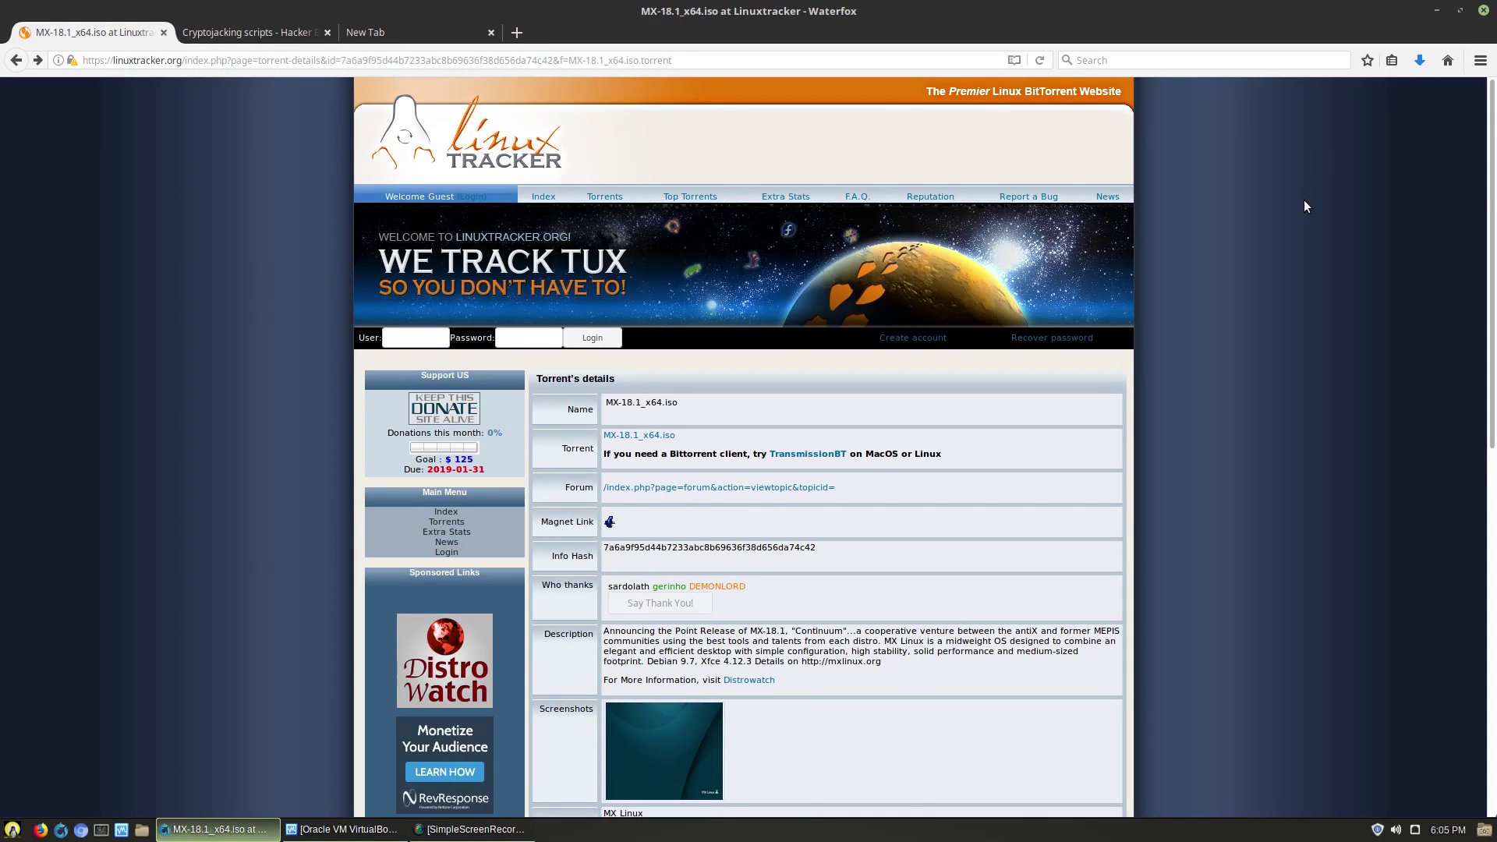
{"action": "scroll", "coordinate": [1200, 317], "scroll_direction": "down", "scroll_amount": 9}
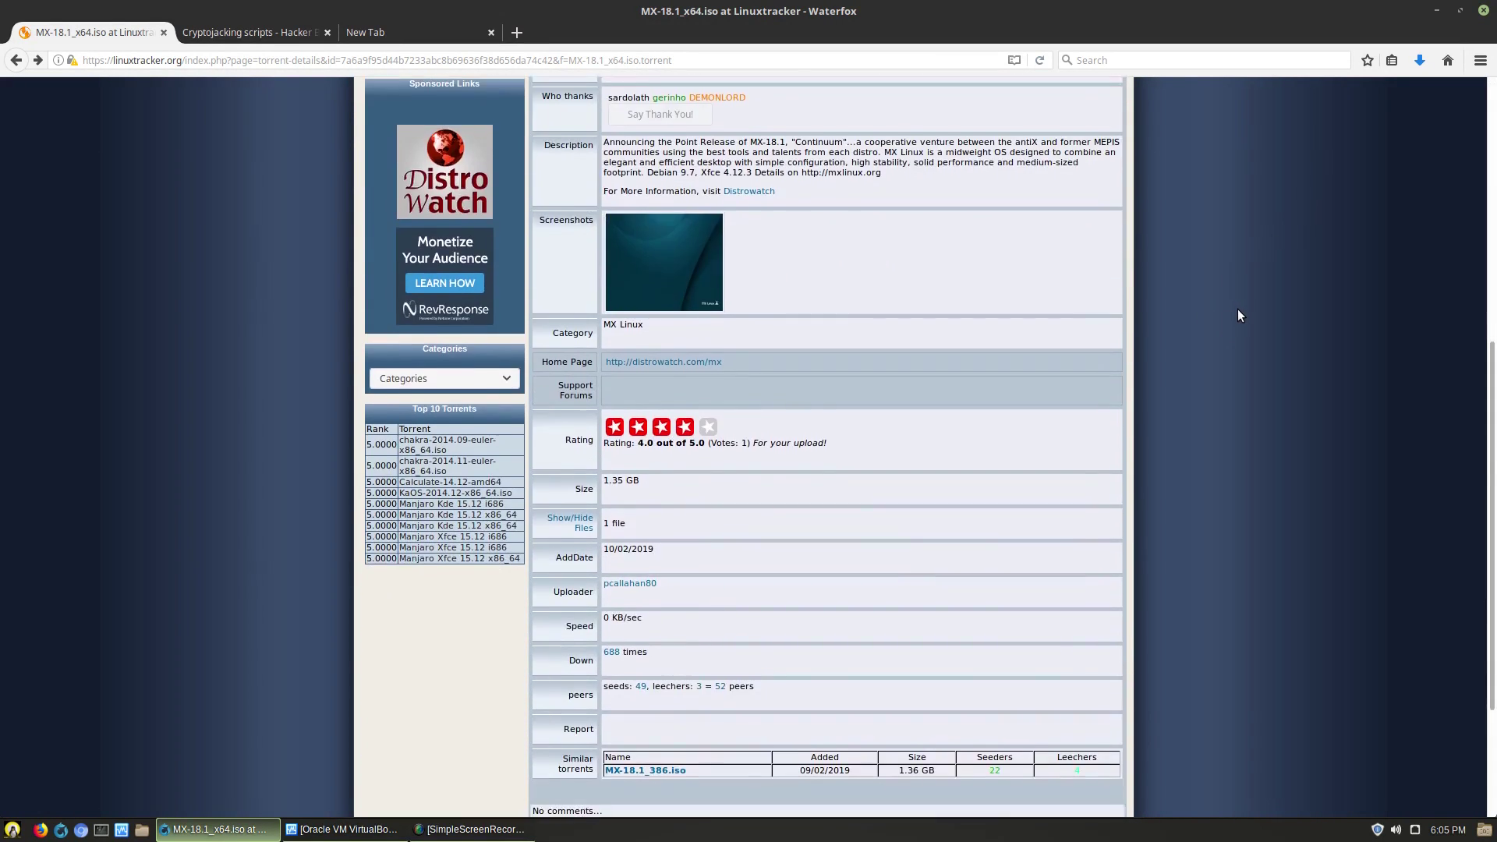
{"action": "scroll", "coordinate": [1248, 319], "scroll_direction": "up", "scroll_amount": 8}
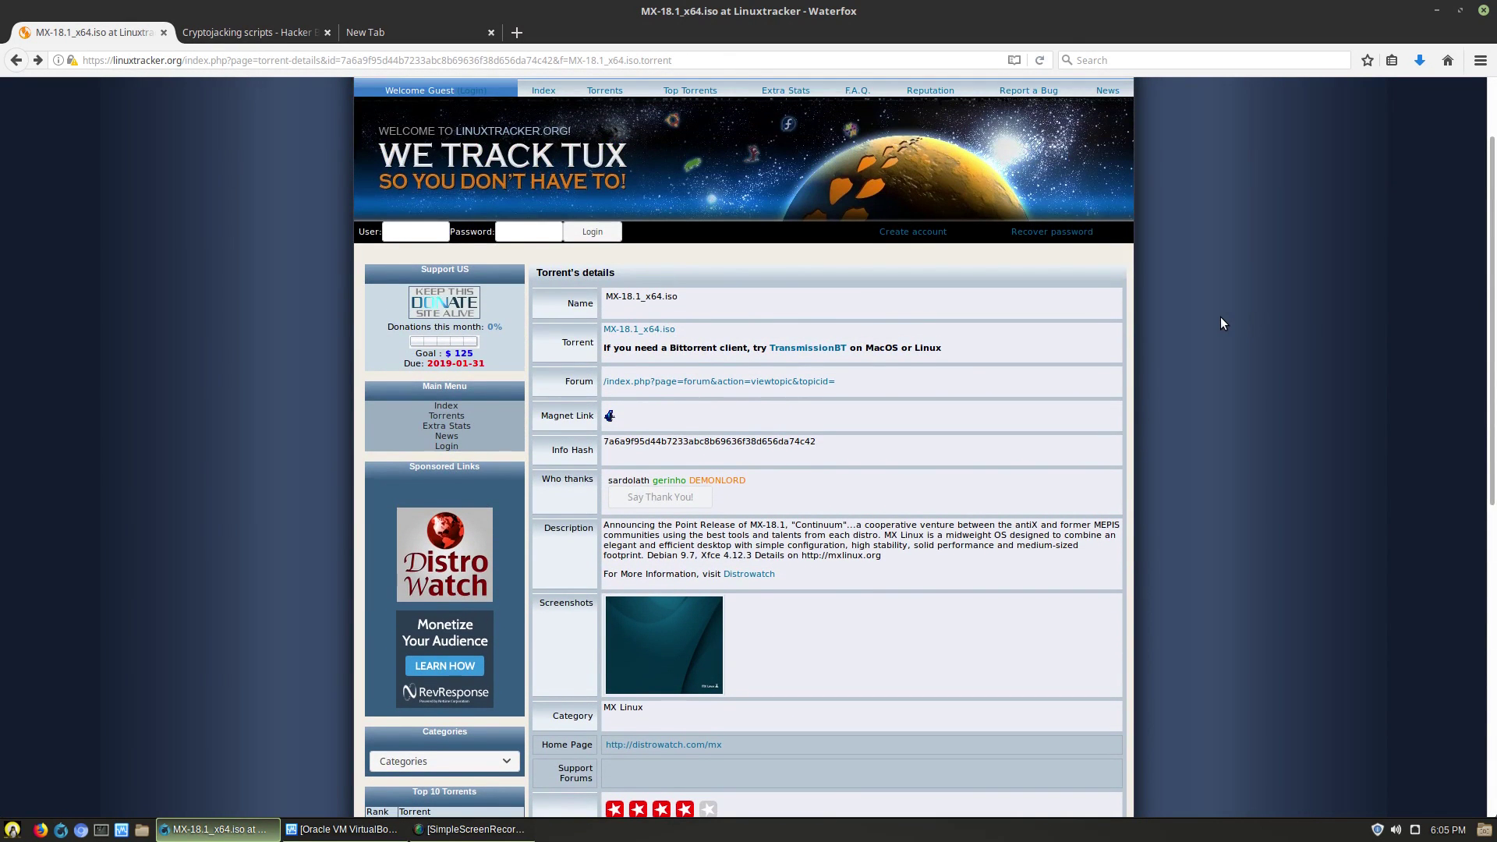
- Open the developer tools on the Linuxtracker page and view global.js in the Debugger
{"action": "key", "text": "F12"}
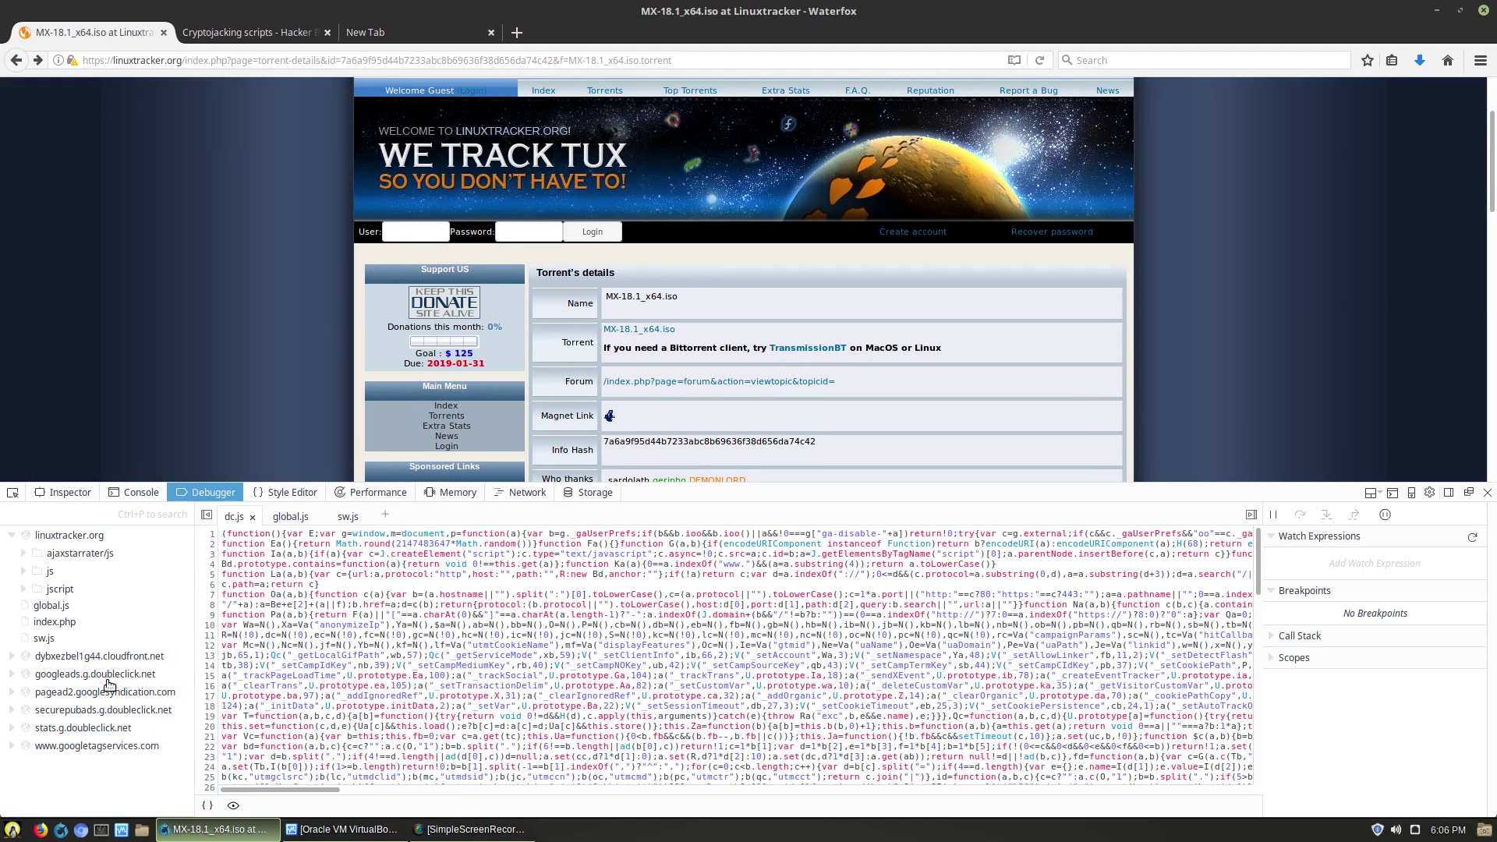
{"action": "left_click", "coordinate": [285, 492]}
{"action": "left_click", "coordinate": [213, 494]}
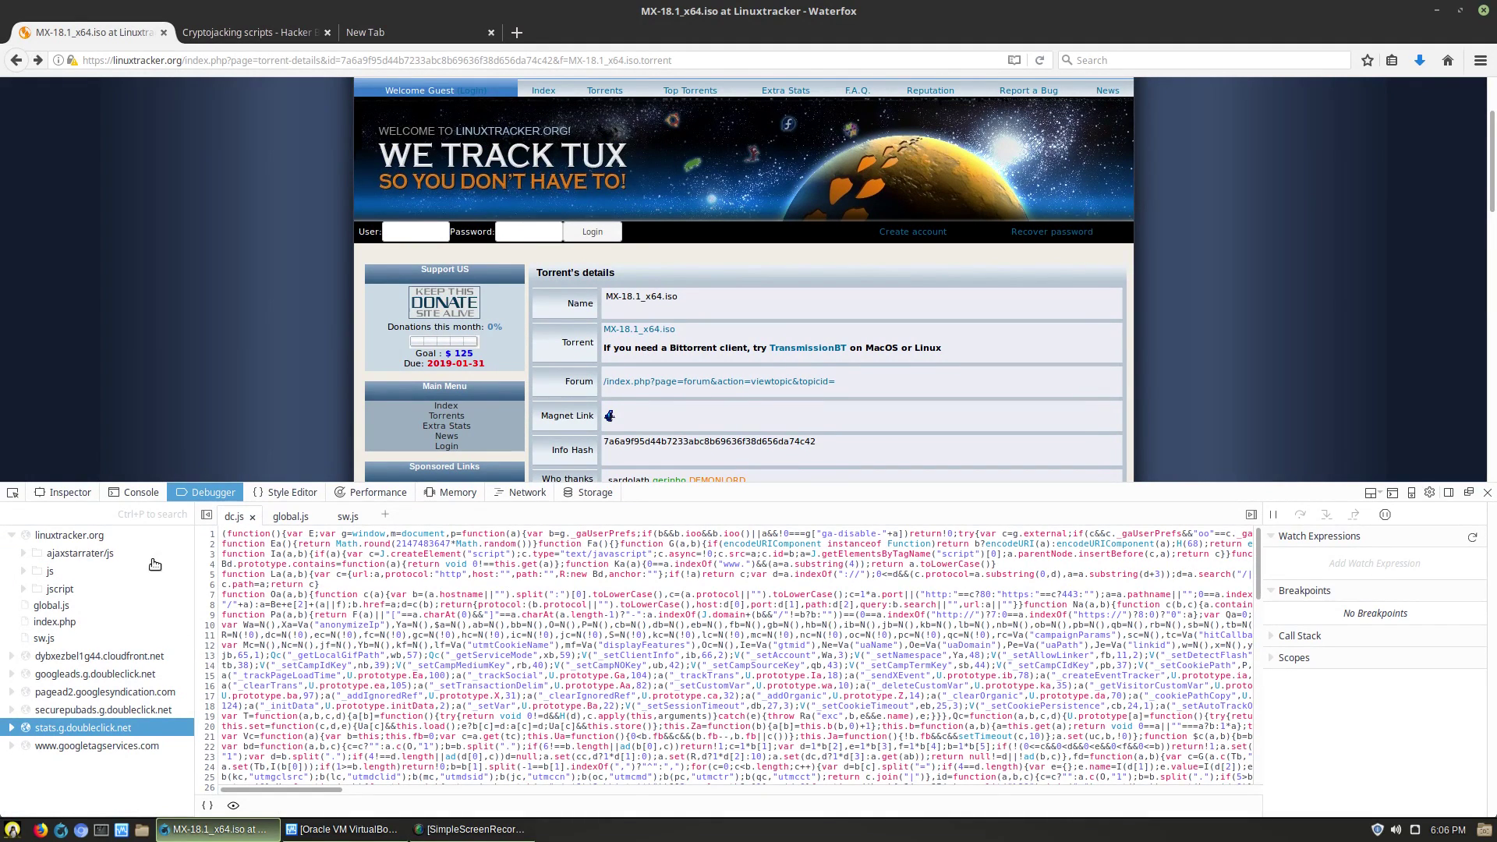
{"action": "left_click", "coordinate": [67, 603]}
{"action": "left_click", "coordinate": [78, 536]}
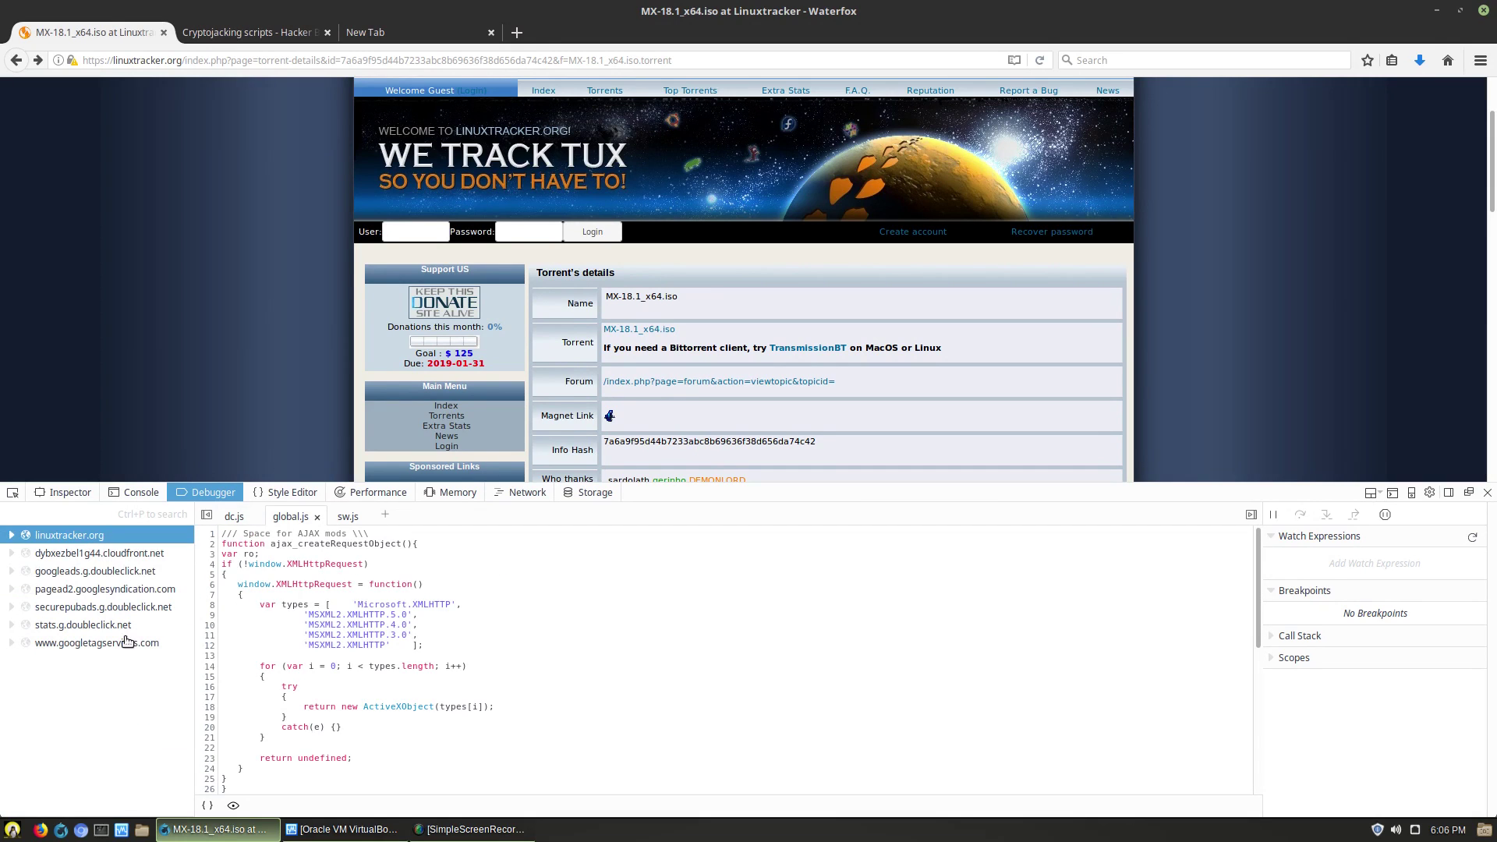
{"action": "left_click", "coordinate": [35, 534]}
- Browse the js and jscript folders, opening behavior.js, lightbox.js, animatedcollapse.js and jquery.js
{"action": "left_click", "coordinate": [65, 555]}
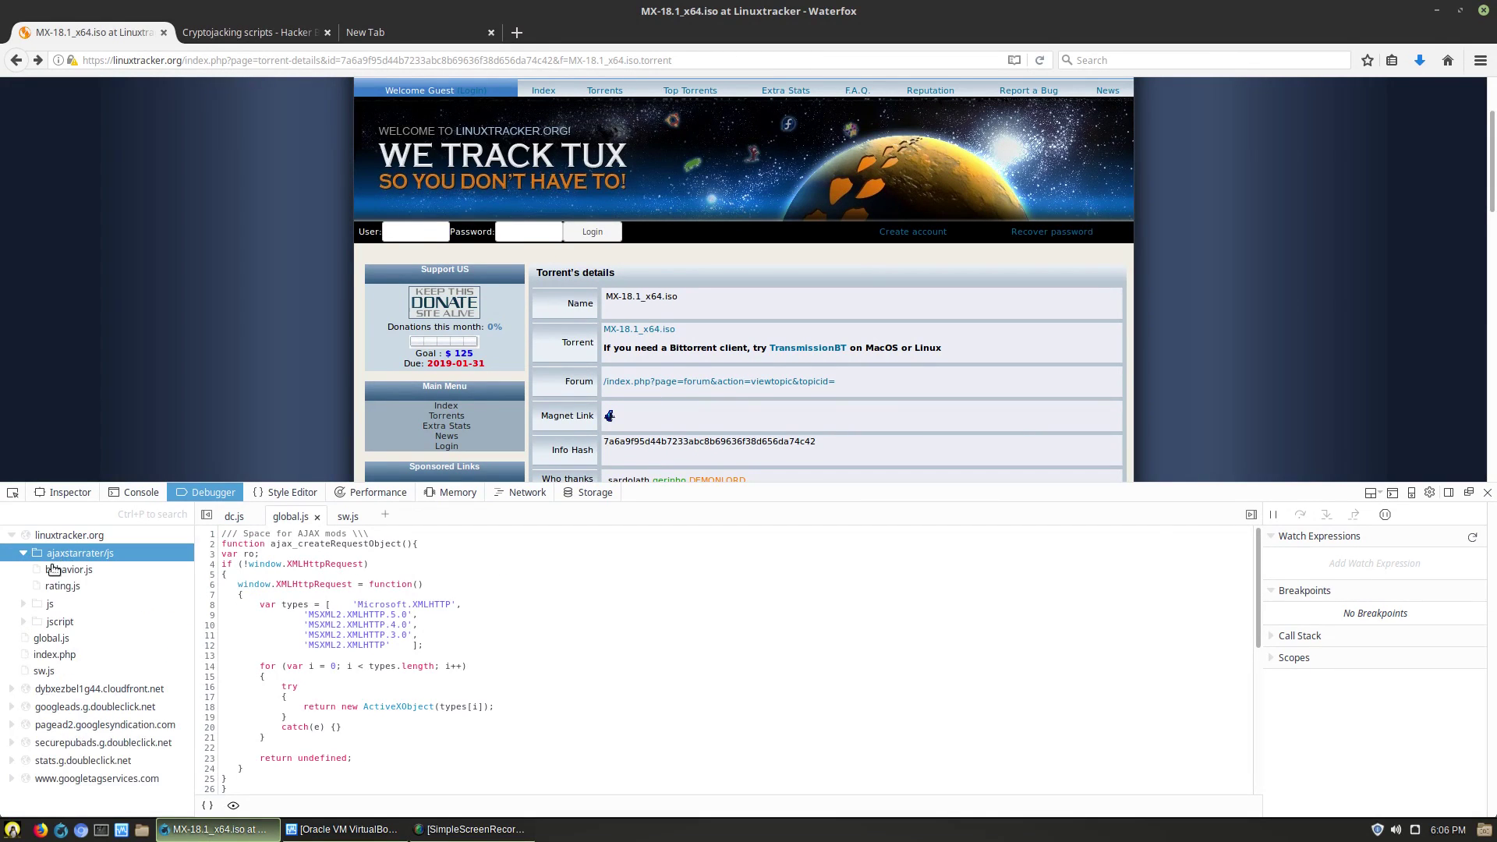
{"action": "left_click", "coordinate": [53, 606]}
{"action": "left_click", "coordinate": [68, 621]}
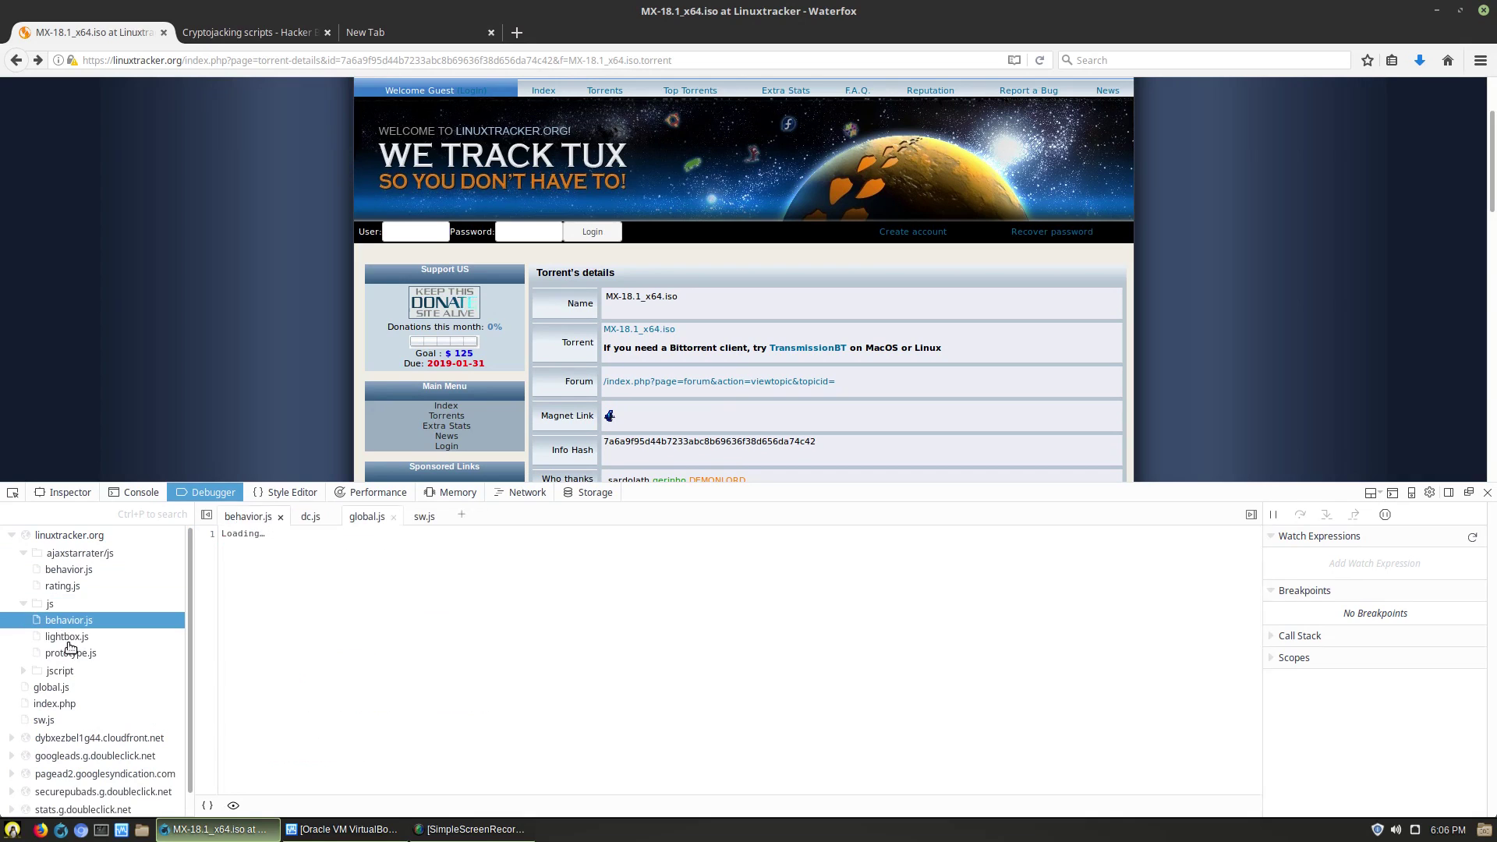
{"action": "left_click", "coordinate": [66, 637]}
{"action": "left_click", "coordinate": [60, 670]}
{"action": "scroll", "coordinate": [93, 718], "scroll_direction": "down", "scroll_amount": 1}
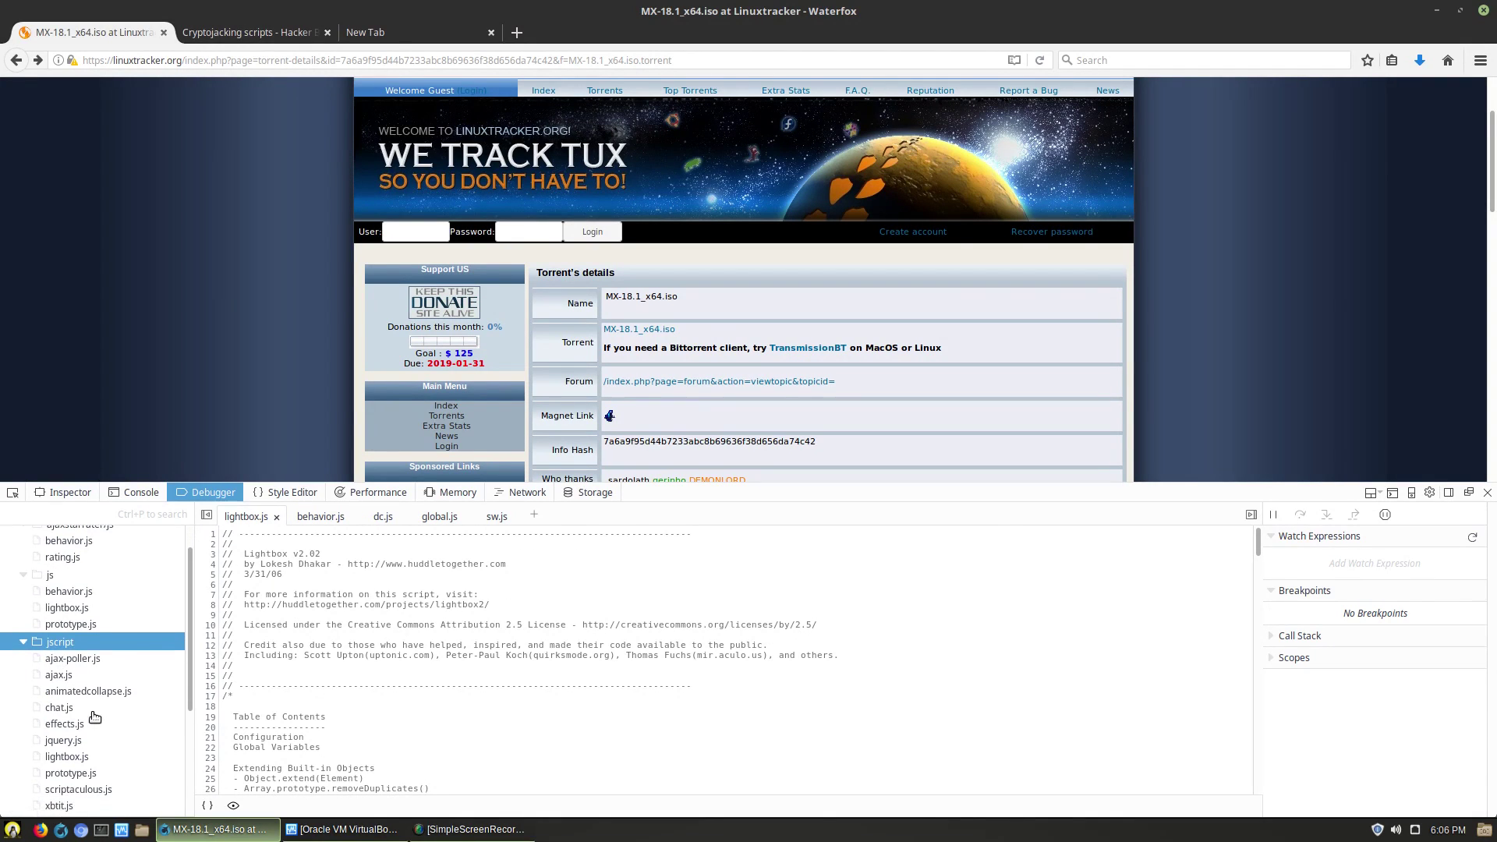
{"action": "left_click", "coordinate": [85, 680]}
{"action": "left_click", "coordinate": [63, 729]}
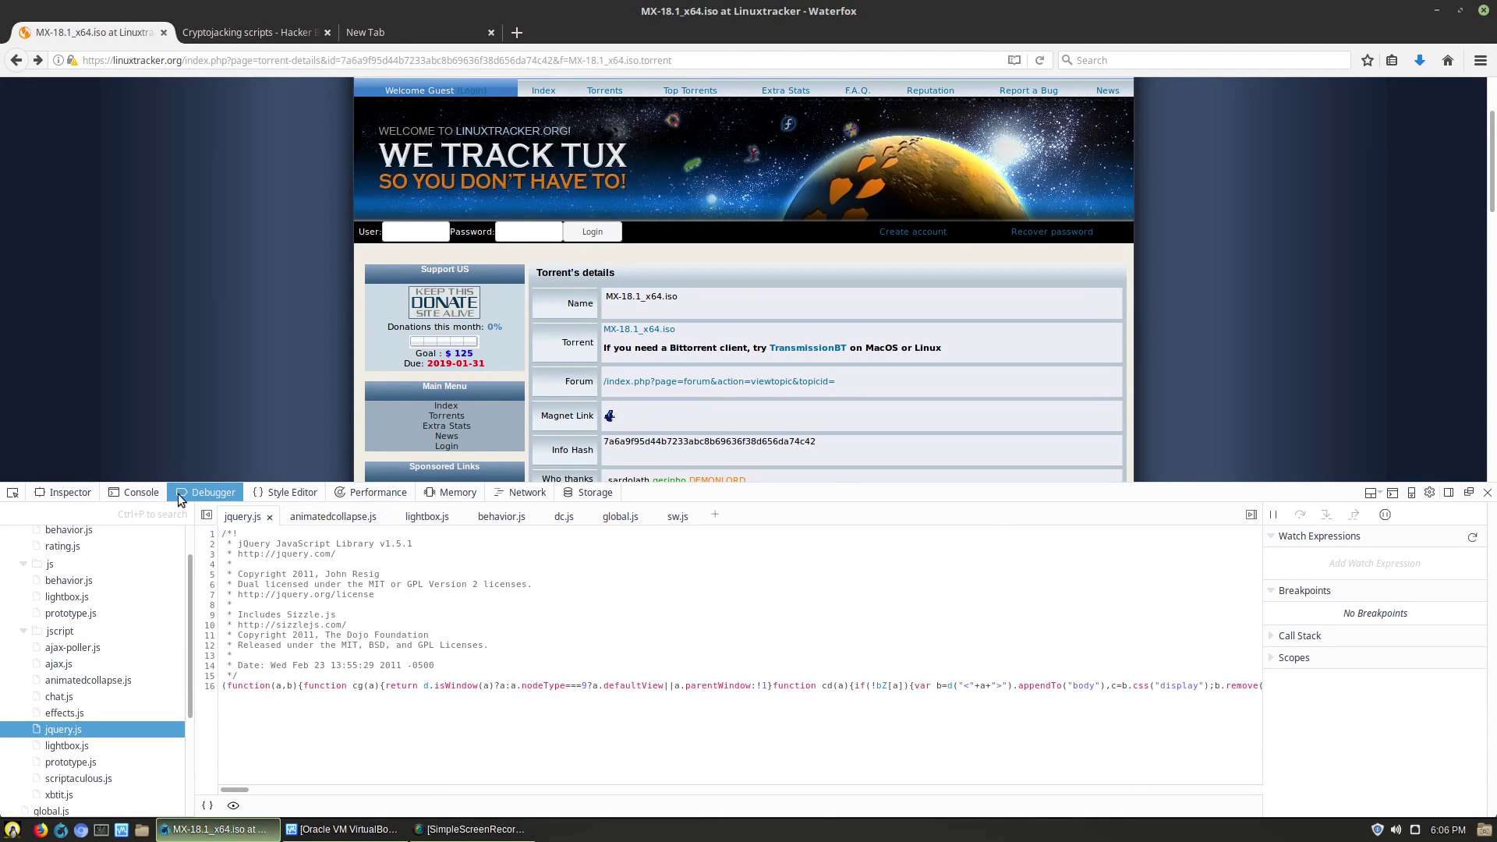
- Look at the Performance and Style Editor (main.css) panels, then show the Console errors
{"action": "left_click", "coordinate": [359, 492]}
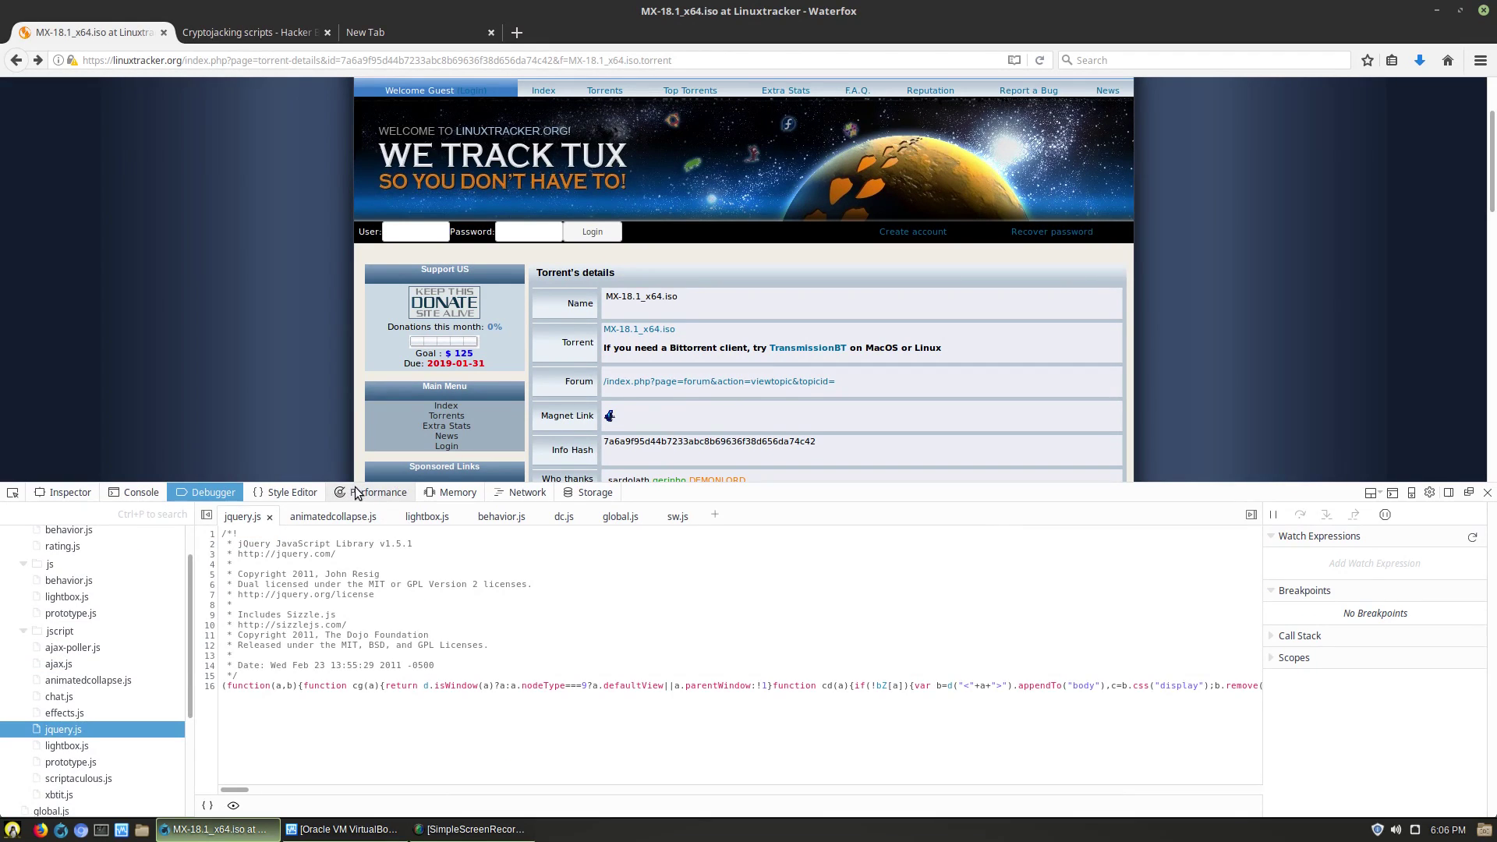
{"action": "left_click", "coordinate": [284, 492]}
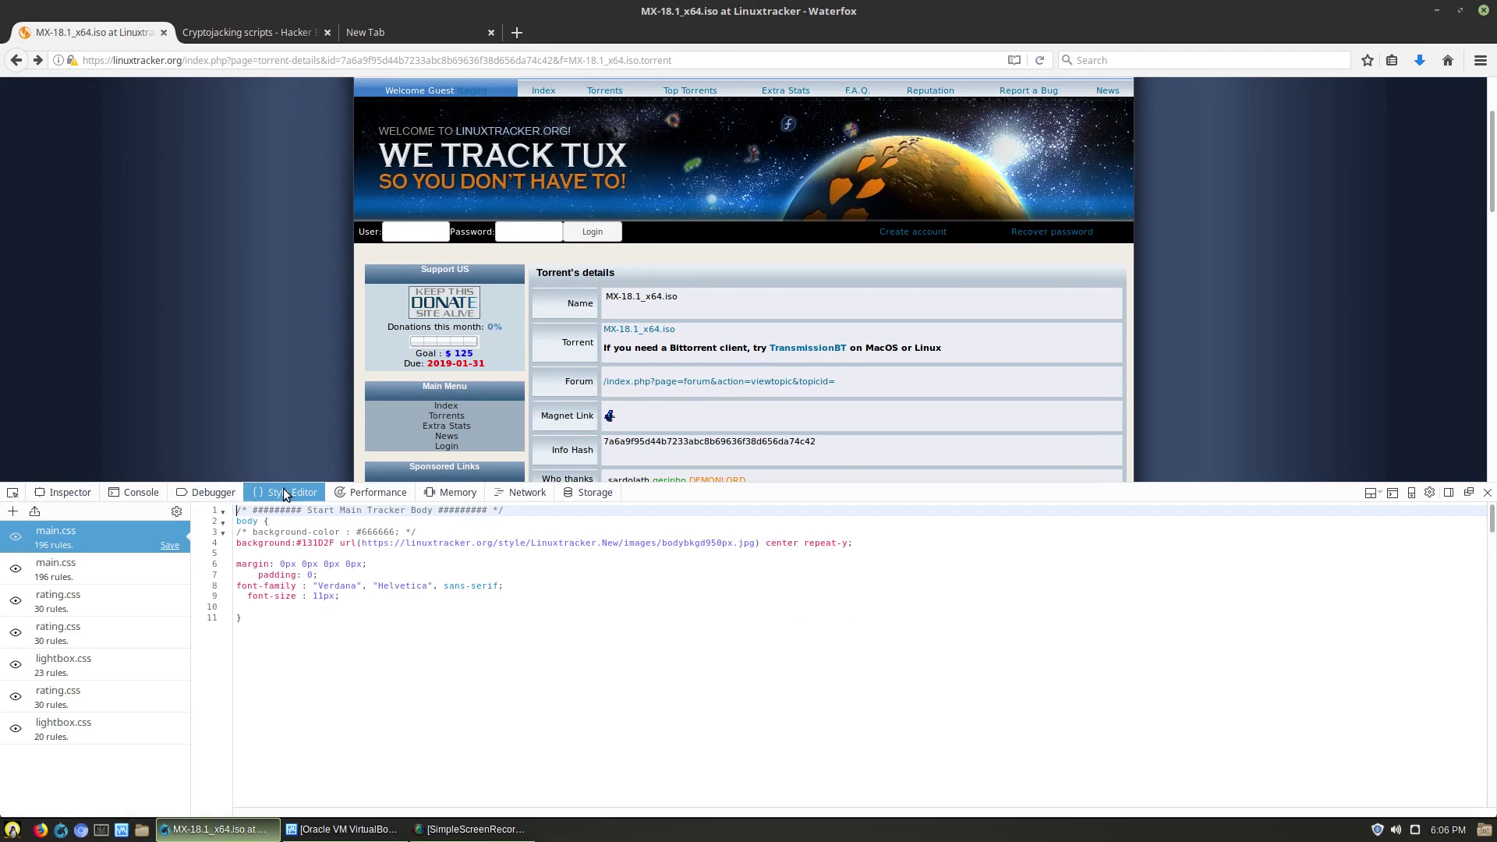
{"action": "left_click", "coordinate": [131, 492]}
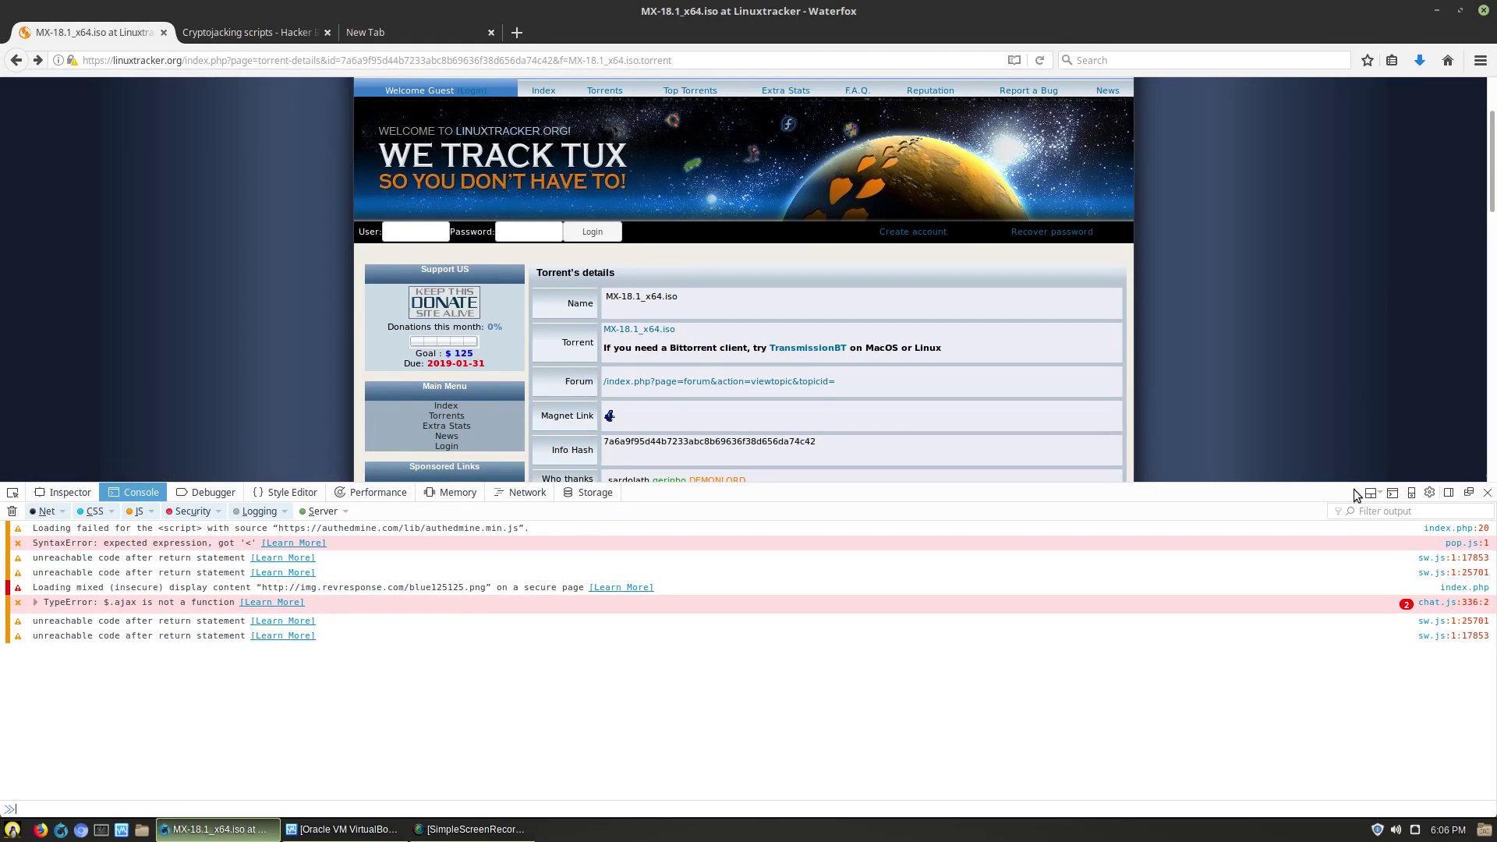
- Close the developer tools so the MX-18.1_x64.iso torrent page fills the window
{"action": "left_click", "coordinate": [1488, 492]}
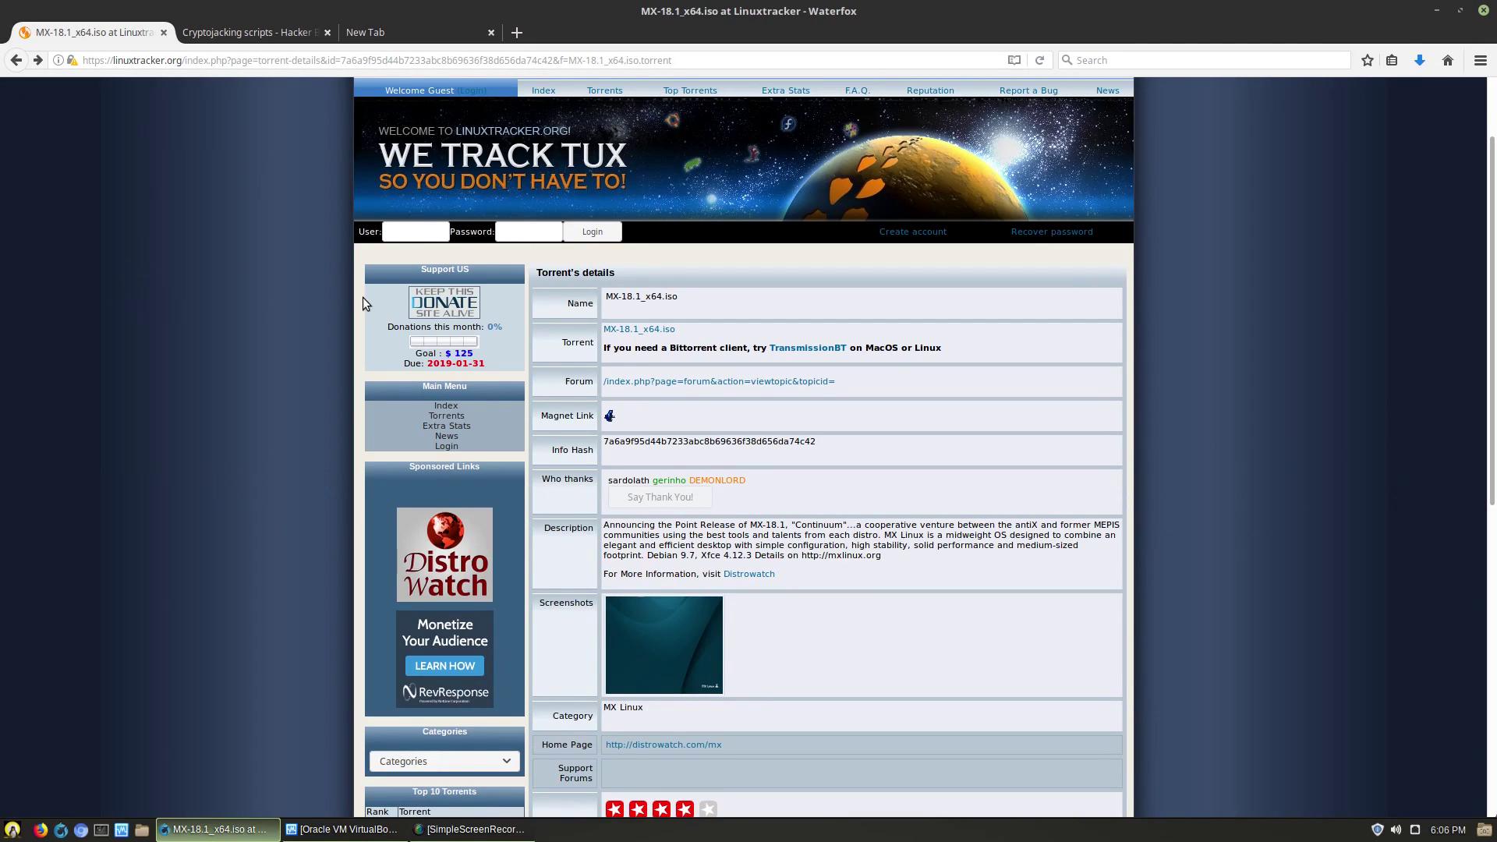
- Go back to the mxlinux.org post, follow '64 bit Linuxtracker', and open the MX-18.1_x64.iso download page
{"action": "left_click", "coordinate": [14, 61]}
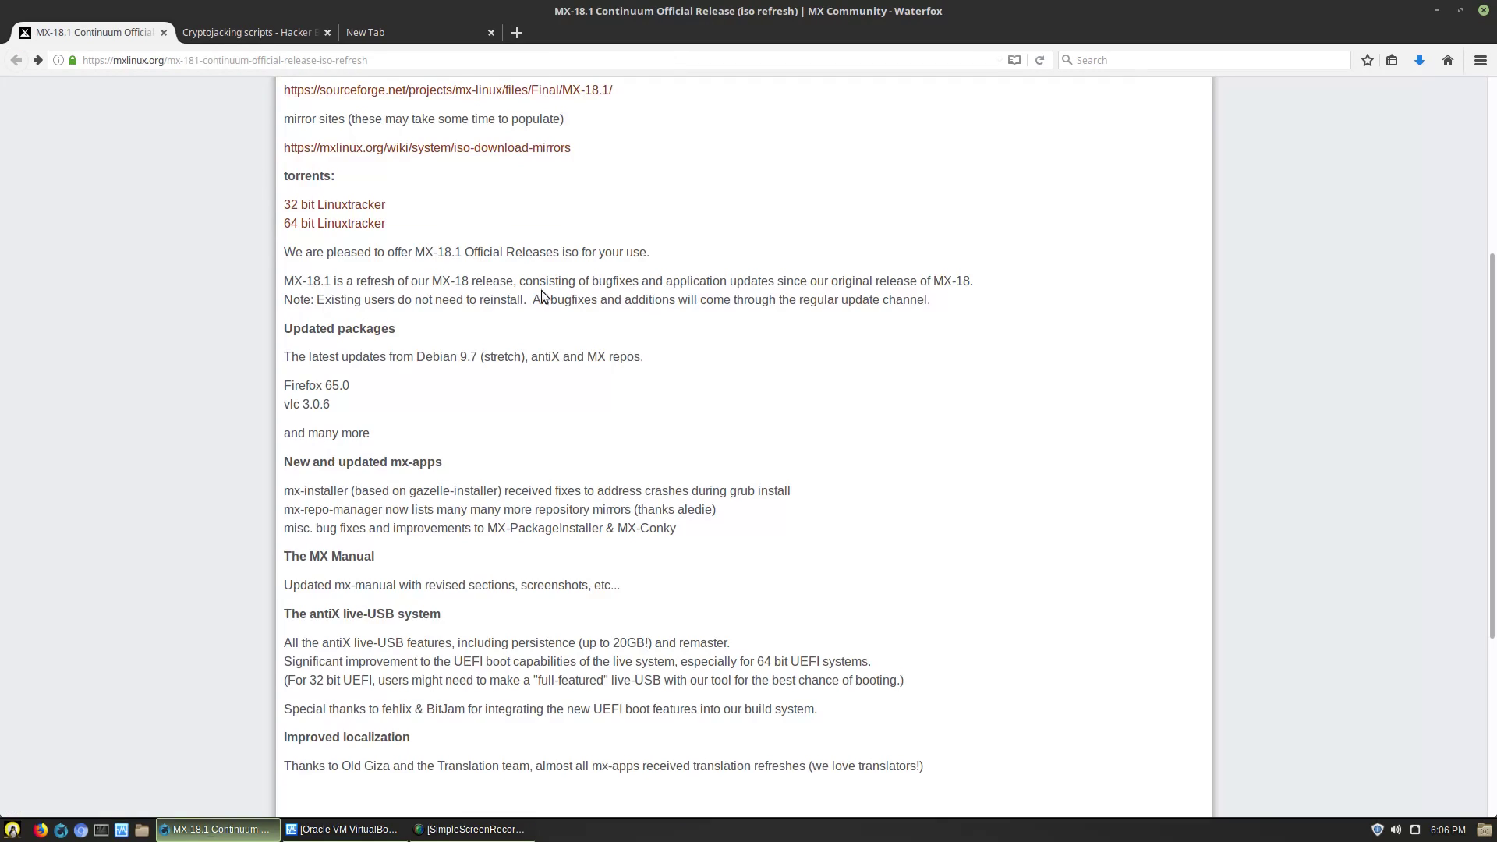
{"action": "scroll", "coordinate": [447, 330], "scroll_direction": "up", "scroll_amount": 3}
{"action": "left_click", "coordinate": [362, 358]}
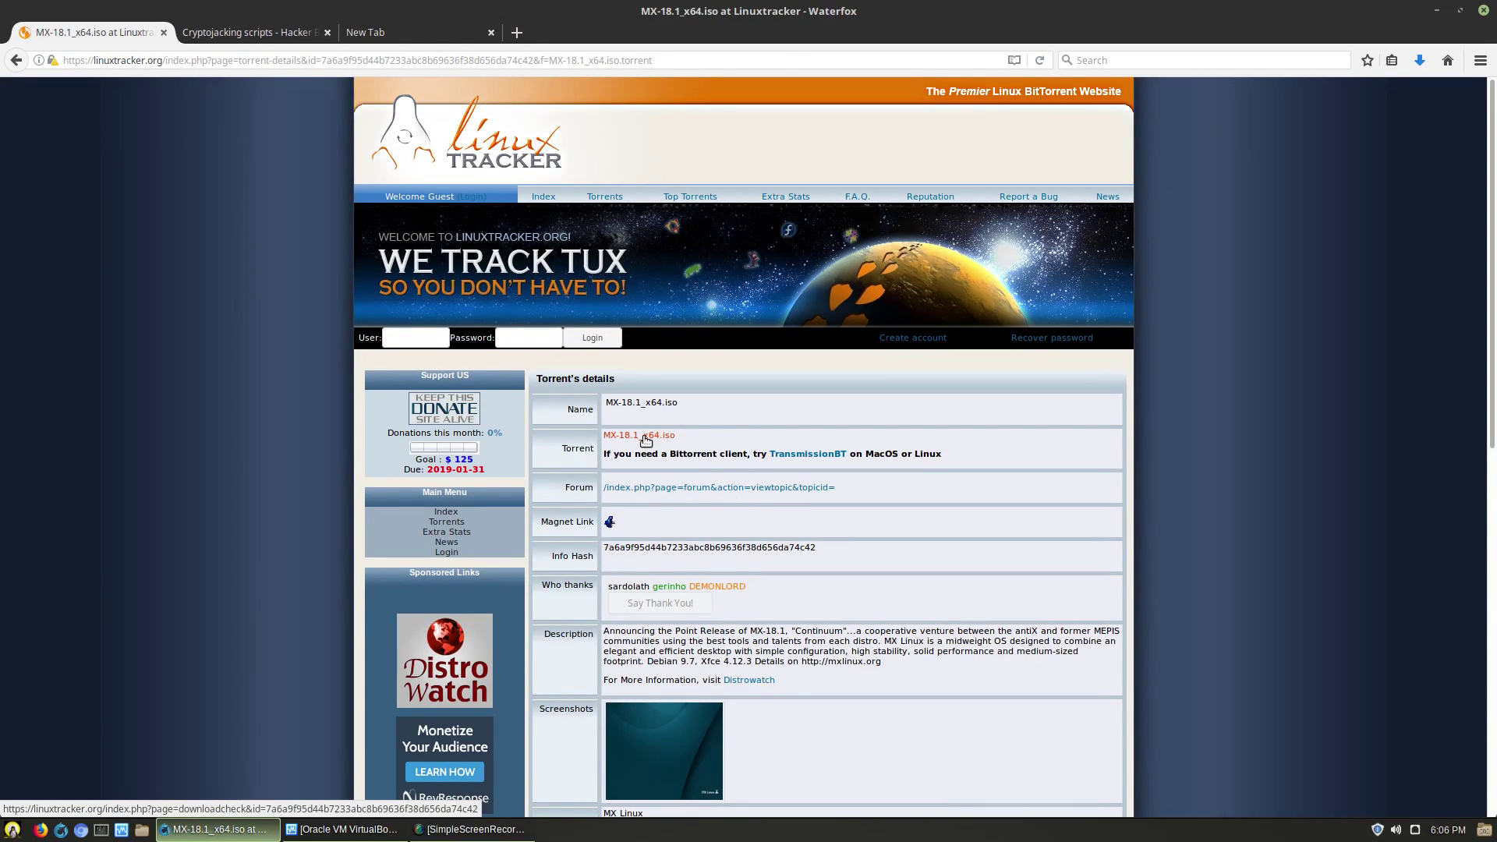
{"action": "left_click", "coordinate": [646, 441]}
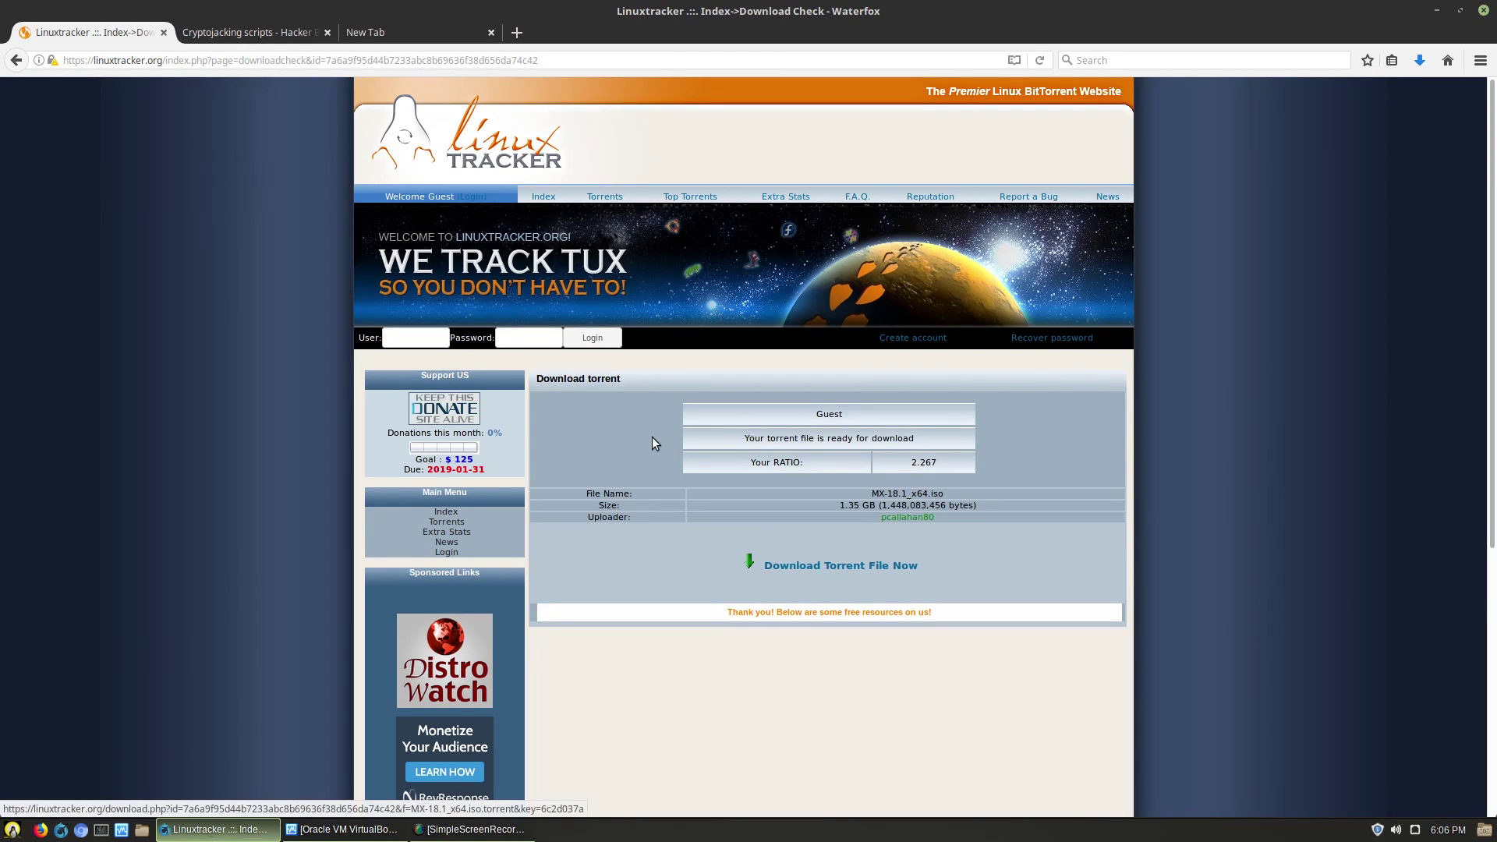
- Go back, open 'Report a Bug' in a new tab, and close the Chemistry Chronicle ad tab
{"action": "left_click", "coordinate": [16, 62]}
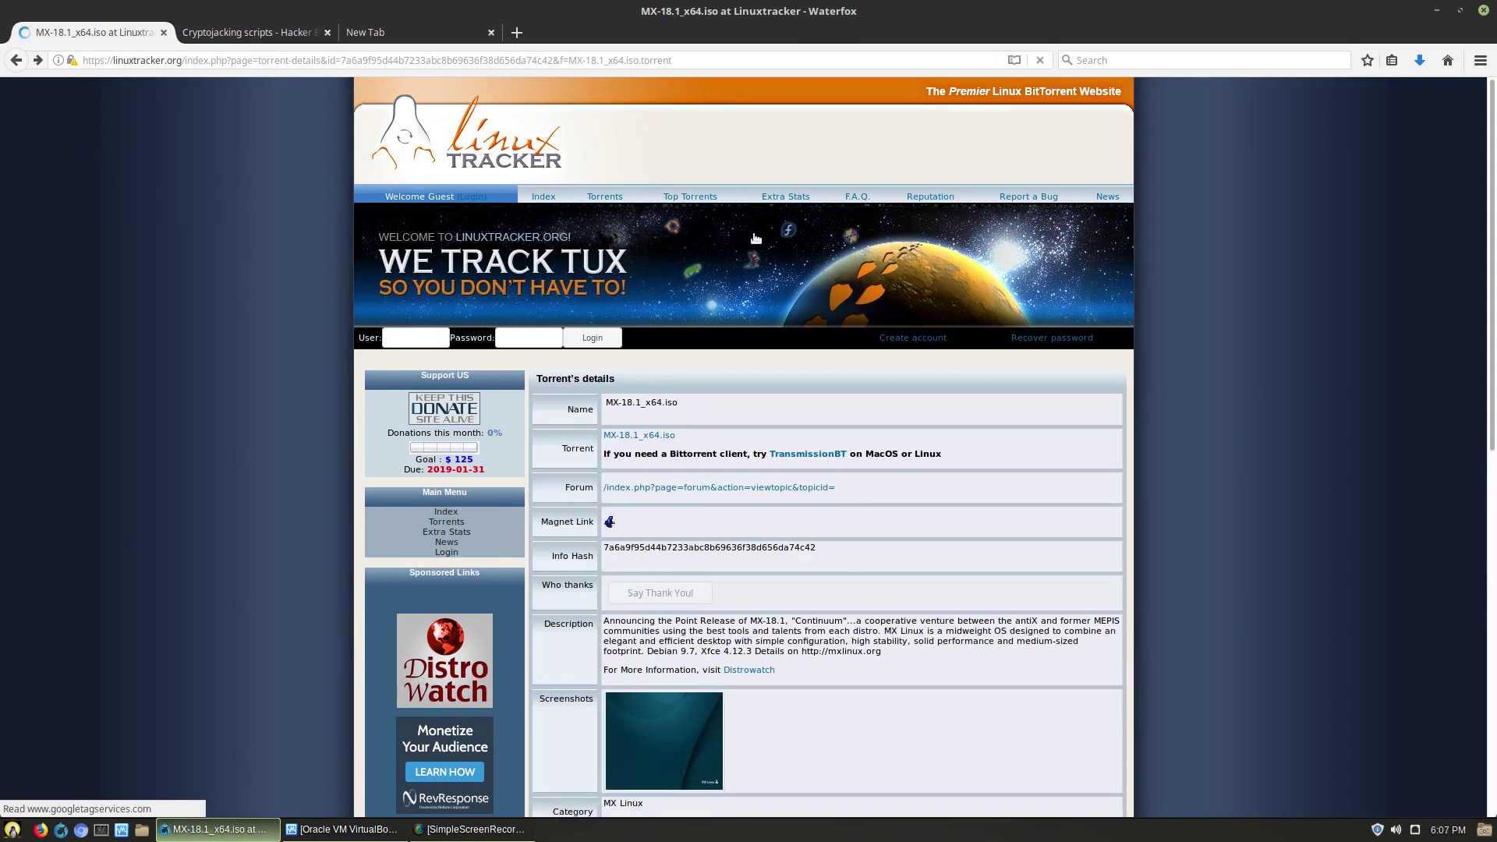
{"action": "right_click", "coordinate": [1019, 196]}
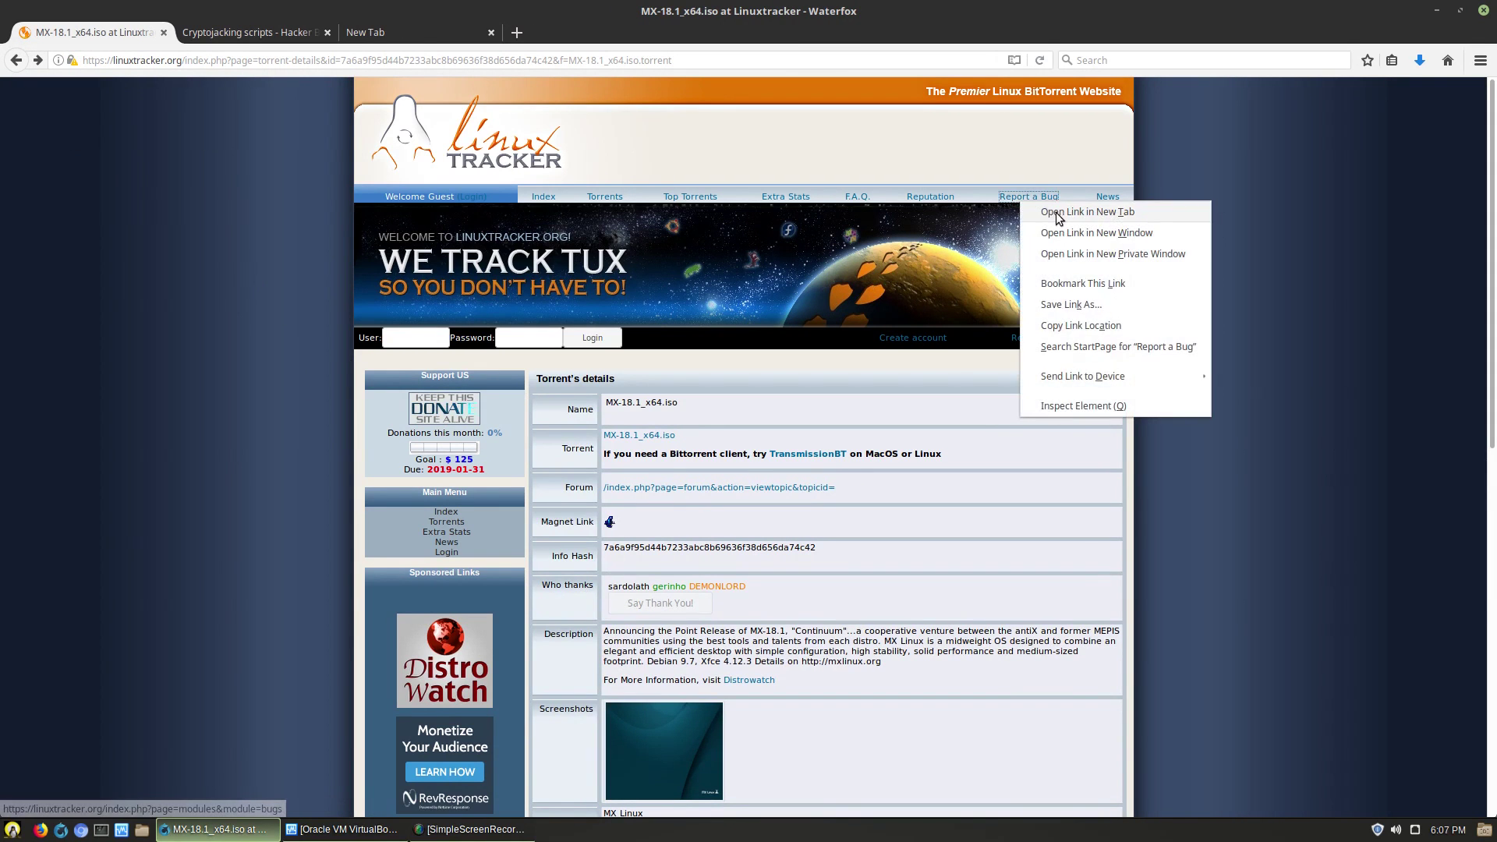
{"action": "left_click", "coordinate": [1045, 205]}
{"action": "left_click", "coordinate": [267, 31]}
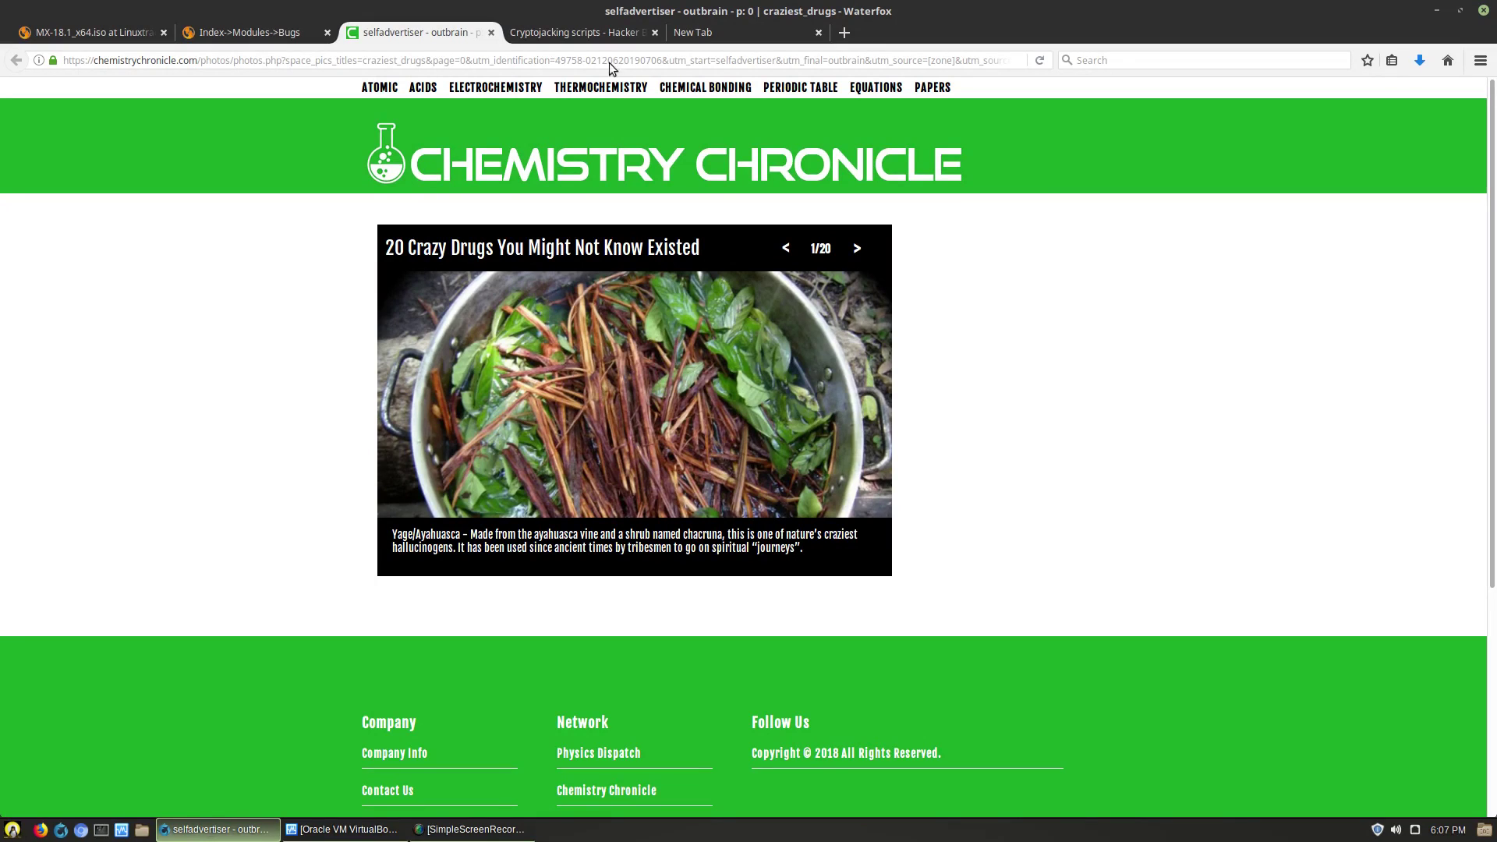
{"action": "left_click", "coordinate": [491, 32]}
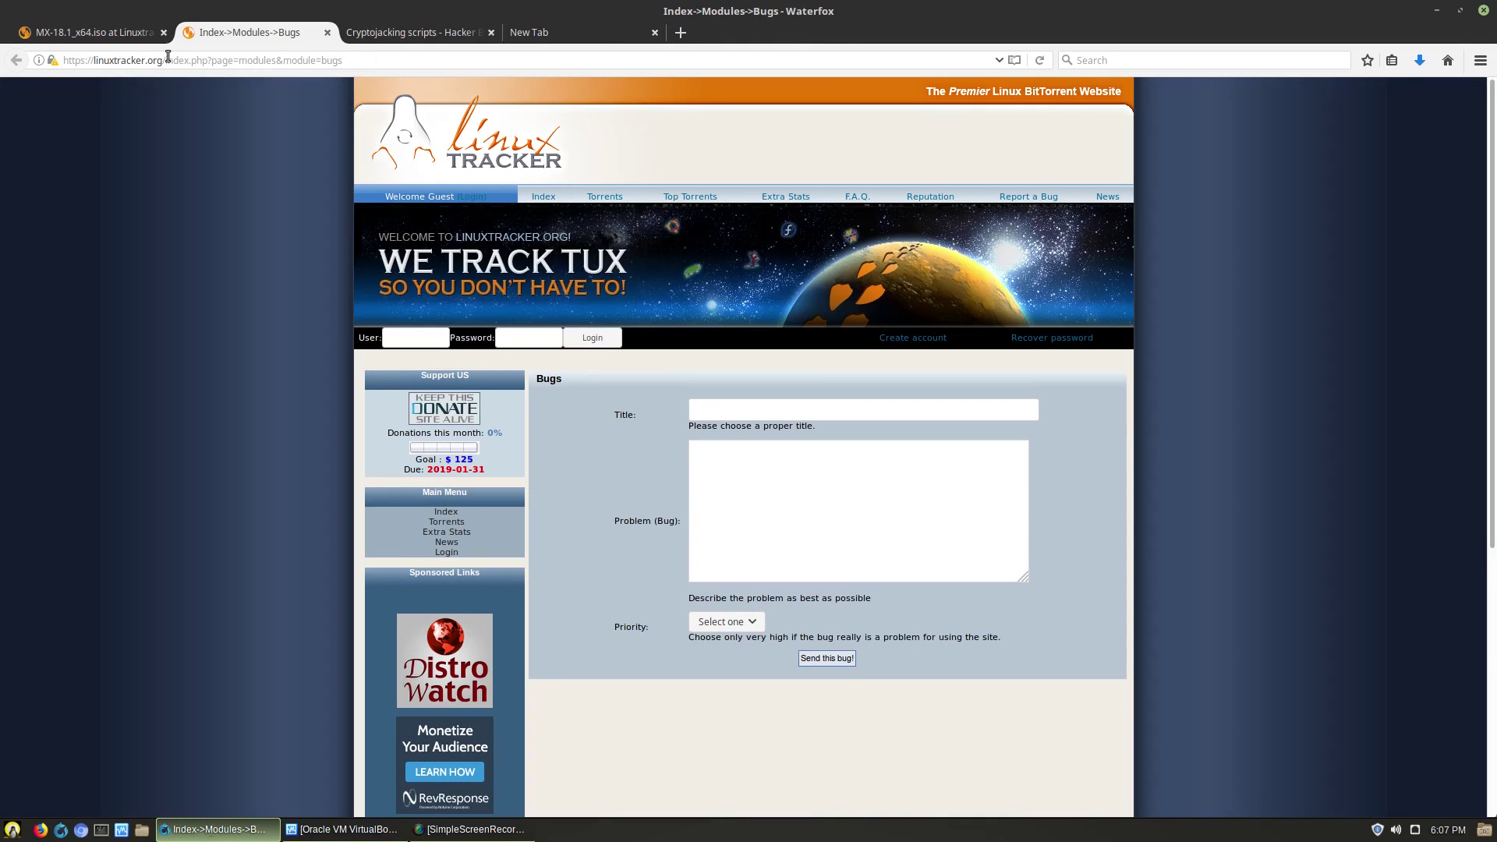
{"action": "left_click", "coordinate": [793, 411]}
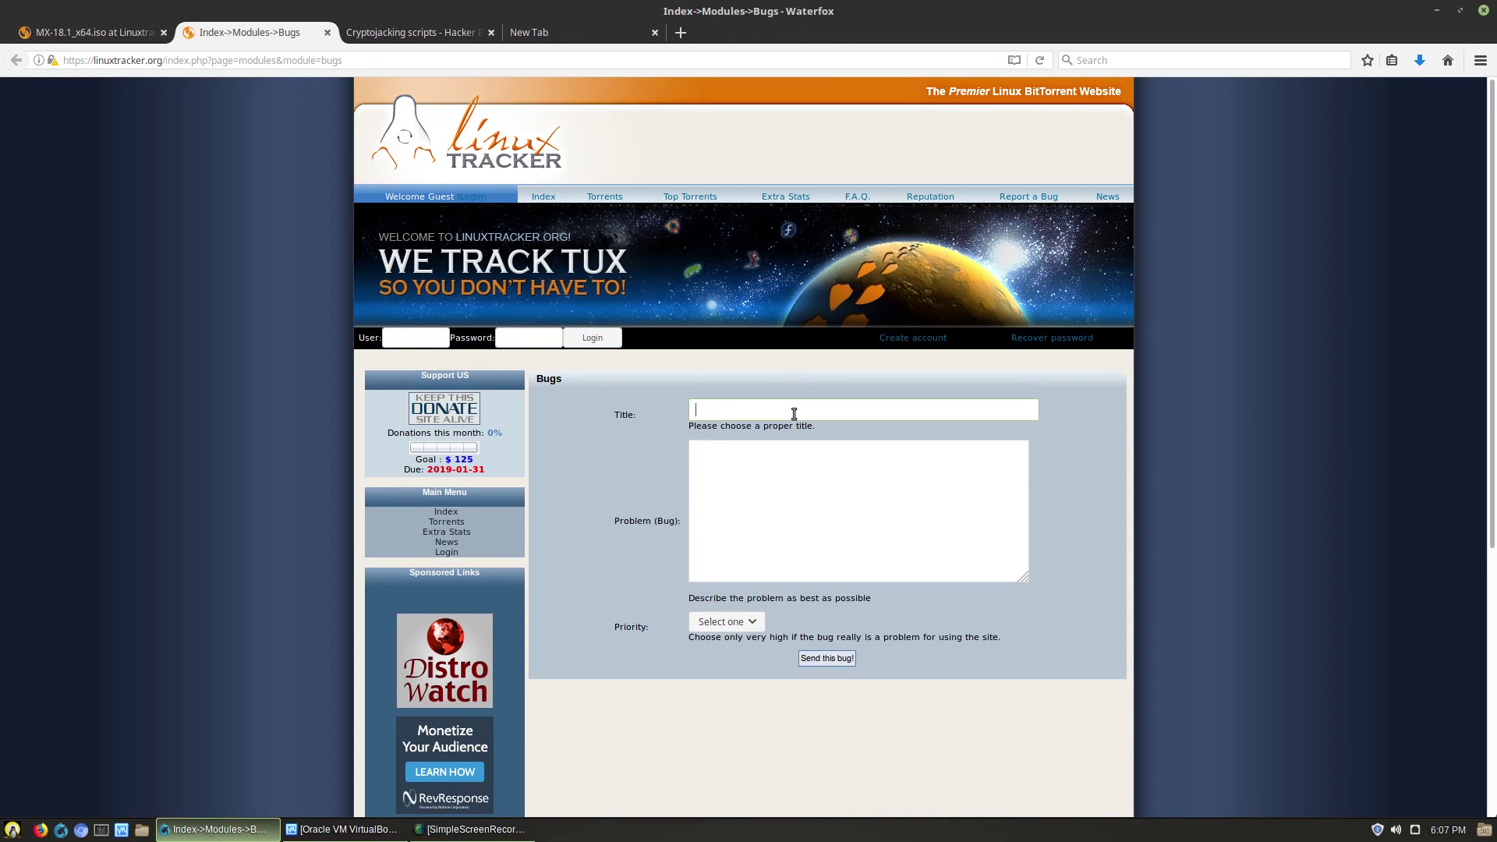
- Close the bug page, reopen 'Report a Bug' in a new tab, and bring up the web console
{"action": "left_click", "coordinate": [327, 32]}
{"action": "scroll", "coordinate": [964, 94], "scroll_direction": "down", "scroll_amount": 1}
{"action": "scroll", "coordinate": [832, 261], "scroll_direction": "up", "scroll_amount": 1}
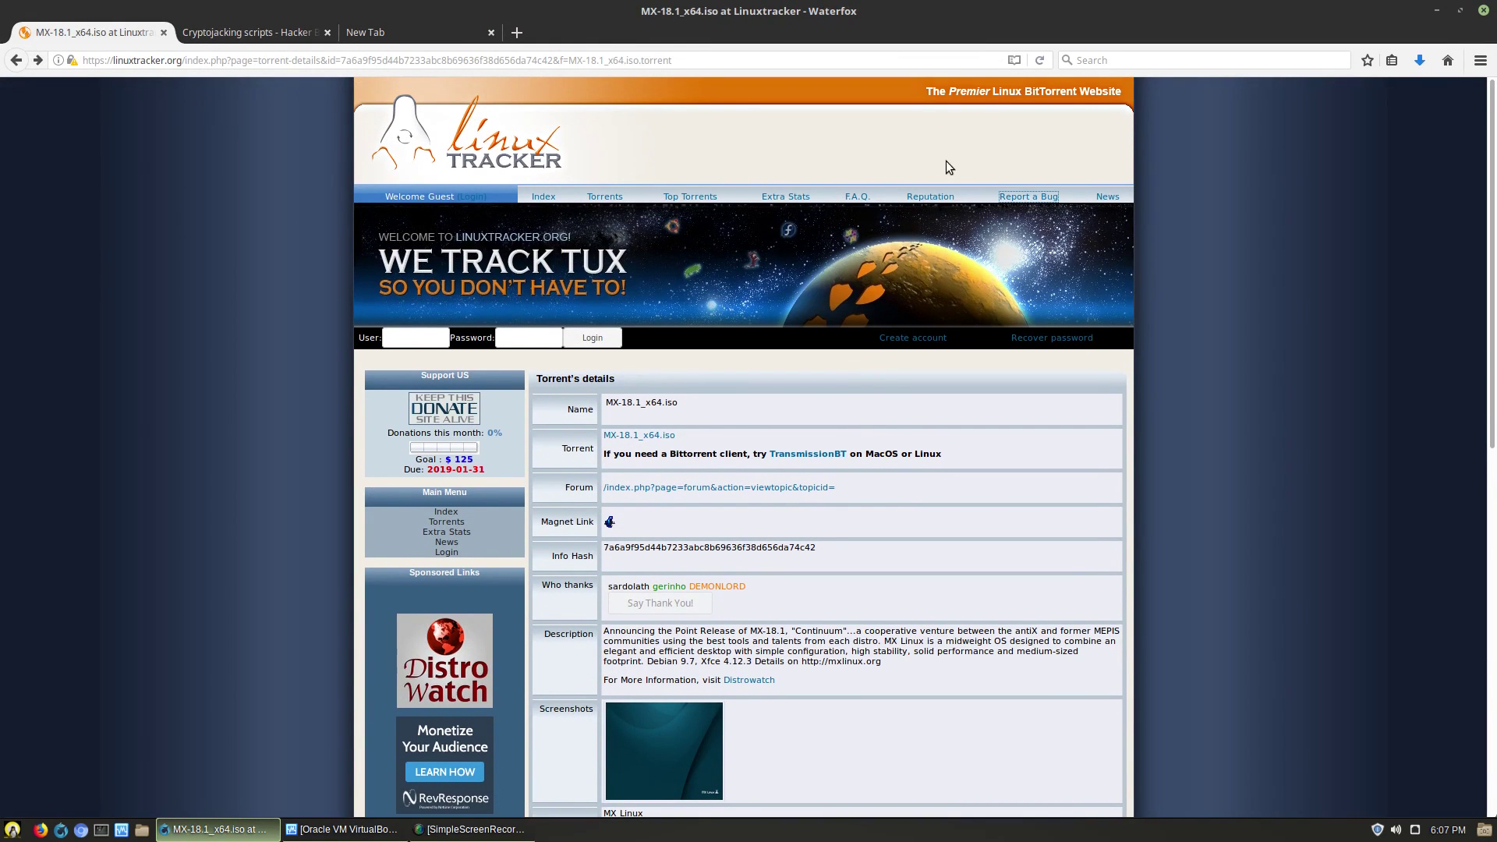
{"action": "right_click", "coordinate": [1040, 196]}
{"action": "left_click", "coordinate": [1052, 204]}
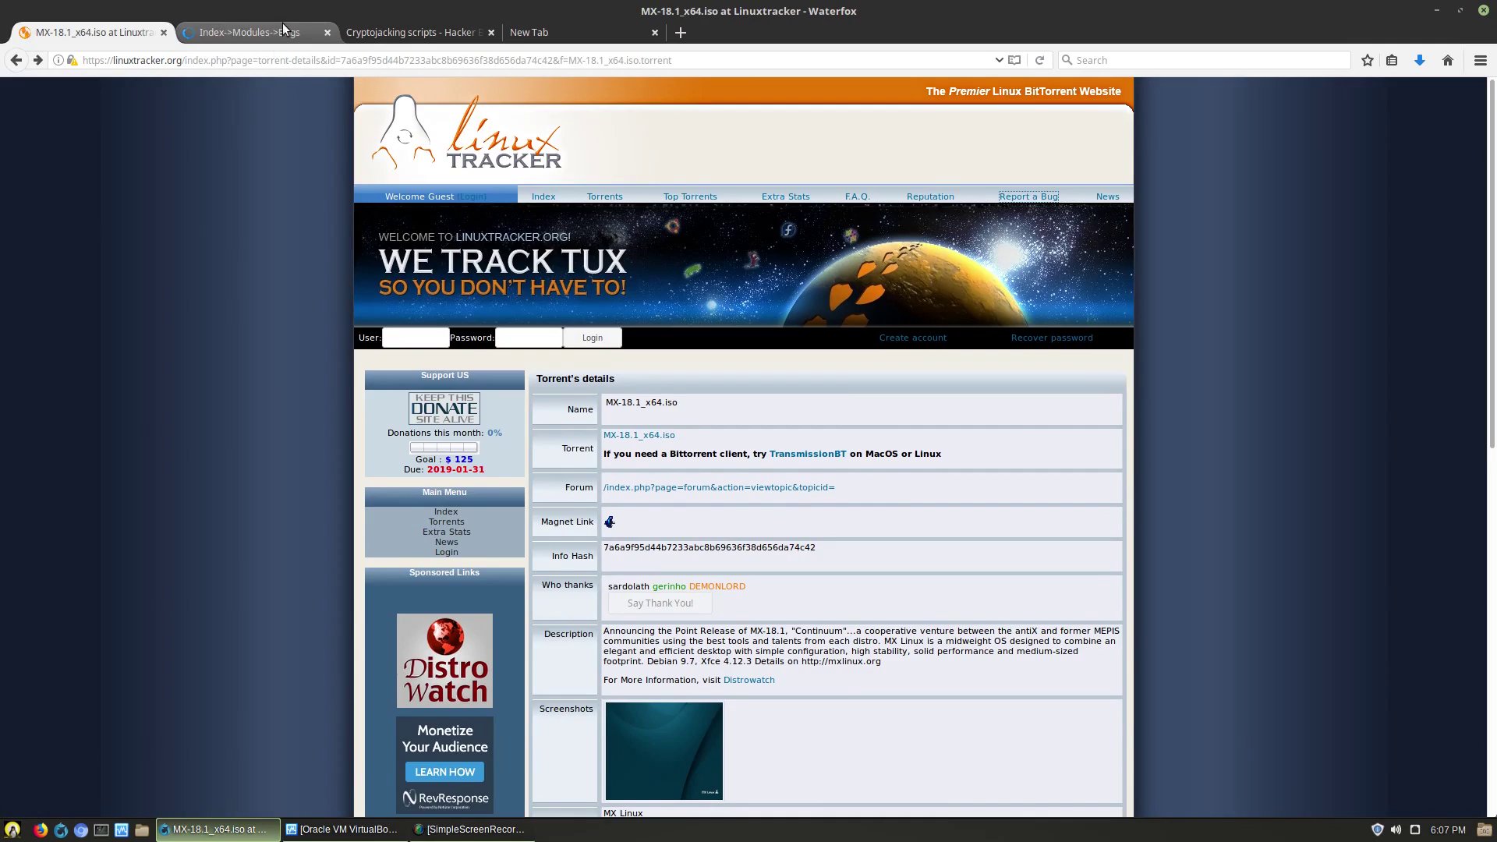
{"action": "left_click", "coordinate": [283, 32]}
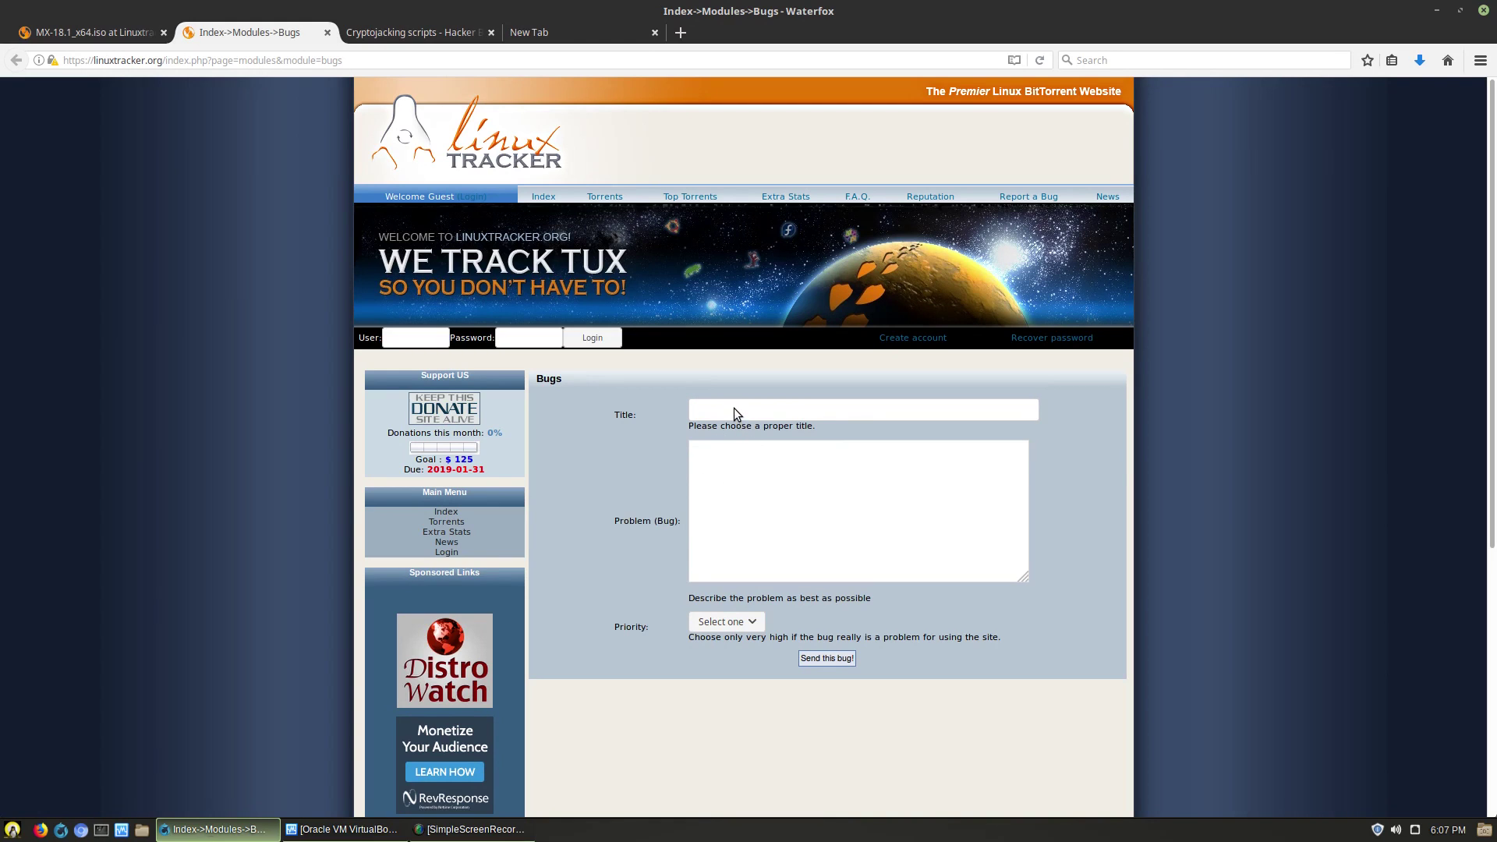
{"action": "key", "text": "ctrl+shift+k"}
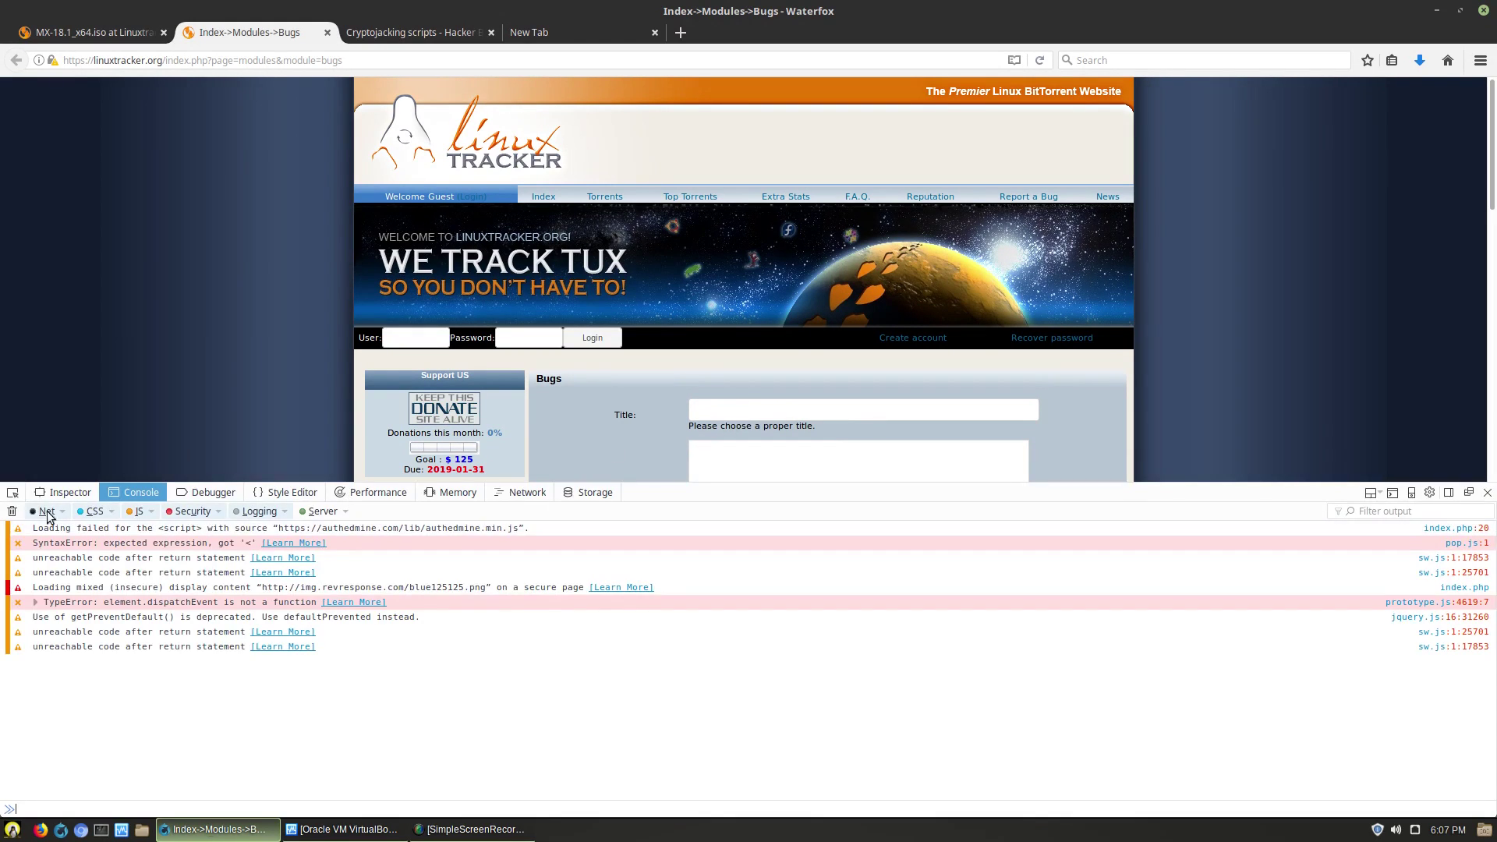
- Use the element picker on the bug form's Title field and select its overlay div in the markup
{"action": "left_click", "coordinate": [14, 496]}
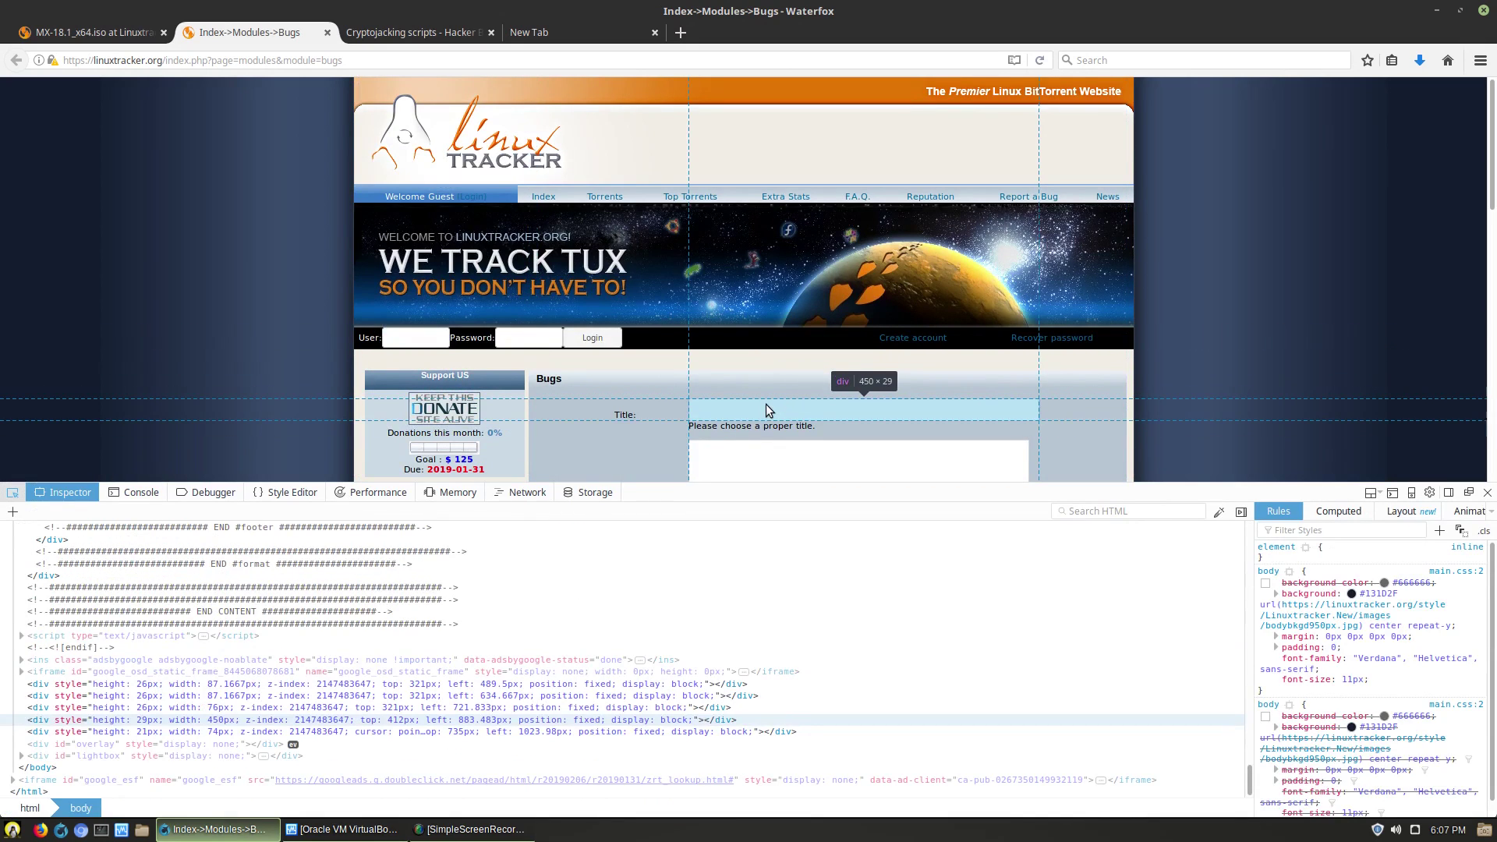
{"action": "left_click", "coordinate": [766, 404]}
{"action": "left_click", "coordinate": [44, 720]}
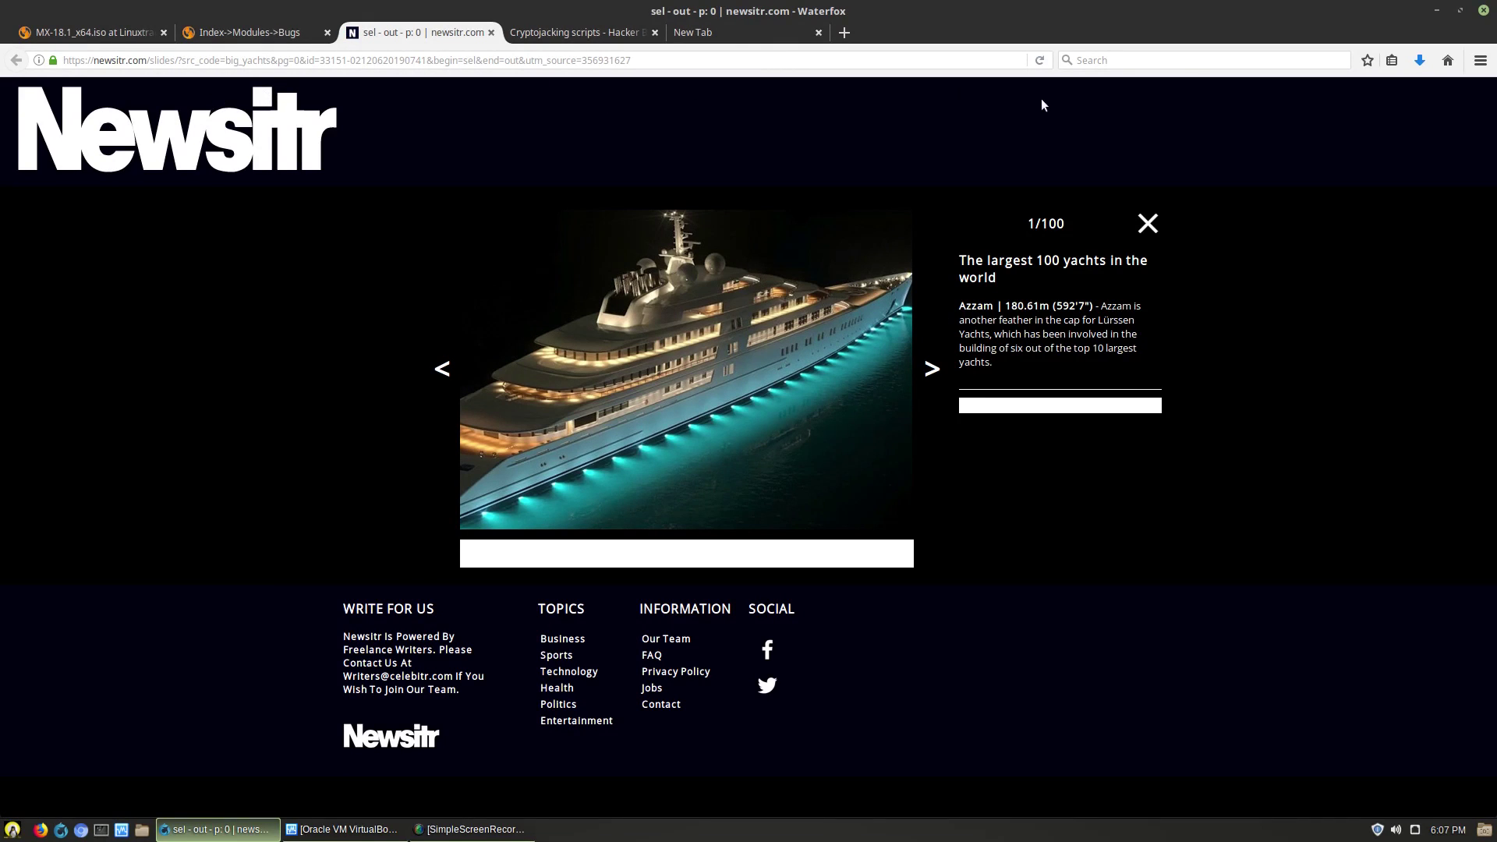
- Close the Newsitr yachts ad tab, click the bug Title field, then return to the MX-18.1_x64.iso tab
{"action": "left_click", "coordinate": [492, 32]}
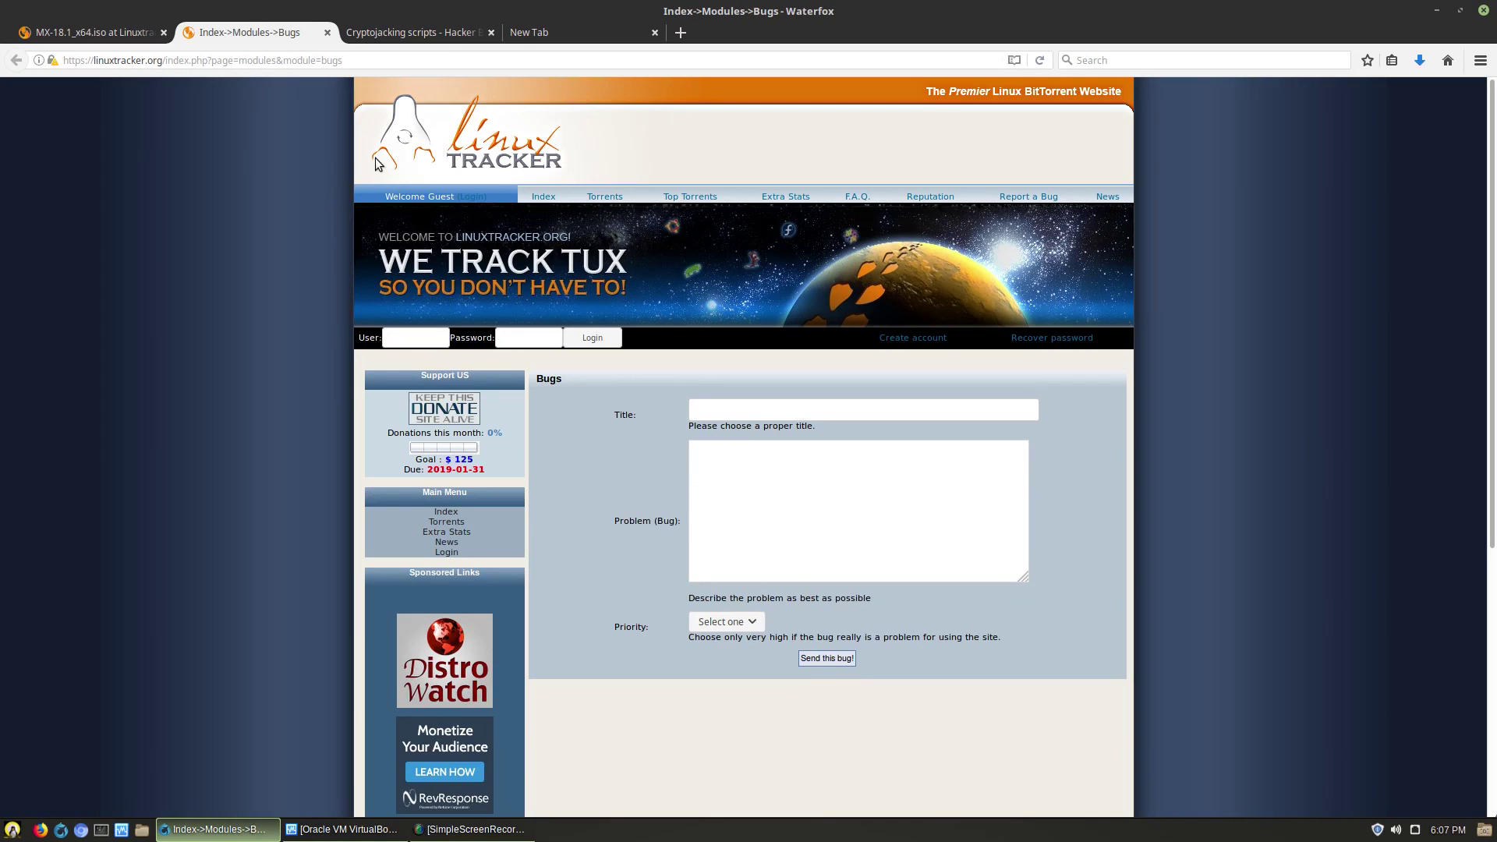
{"action": "left_click", "coordinate": [889, 409]}
{"action": "scroll", "coordinate": [785, 466], "scroll_direction": "down", "scroll_amount": 3}
{"action": "scroll", "coordinate": [788, 464], "scroll_direction": "up", "scroll_amount": 3}
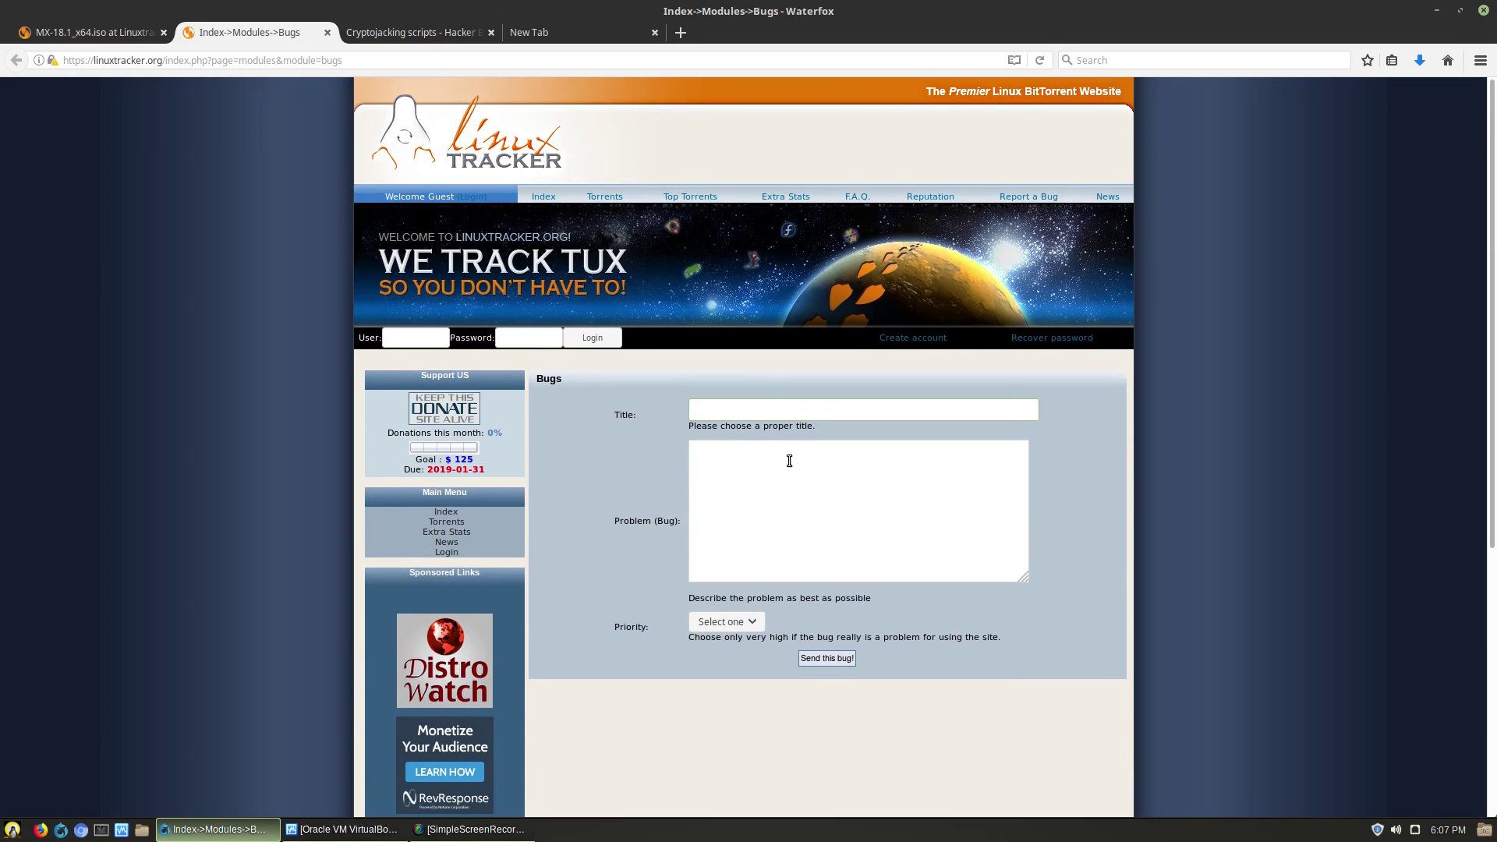
{"action": "left_click", "coordinate": [117, 30]}
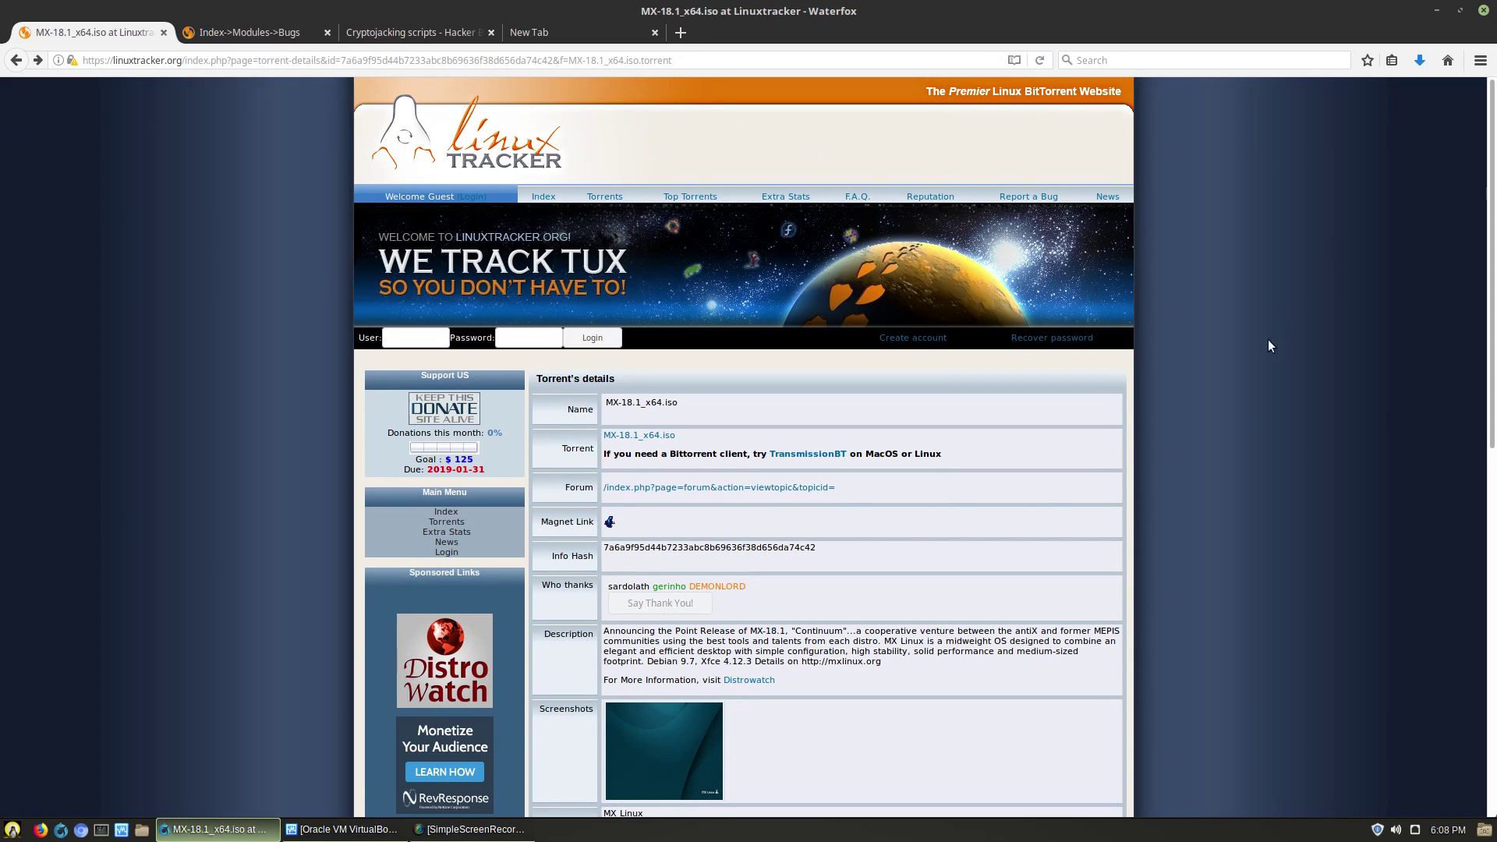
{"action": "scroll", "coordinate": [1272, 347], "scroll_direction": "down", "scroll_amount": 3}
{"action": "scroll", "coordinate": [1273, 349], "scroll_direction": "up", "scroll_amount": 3}
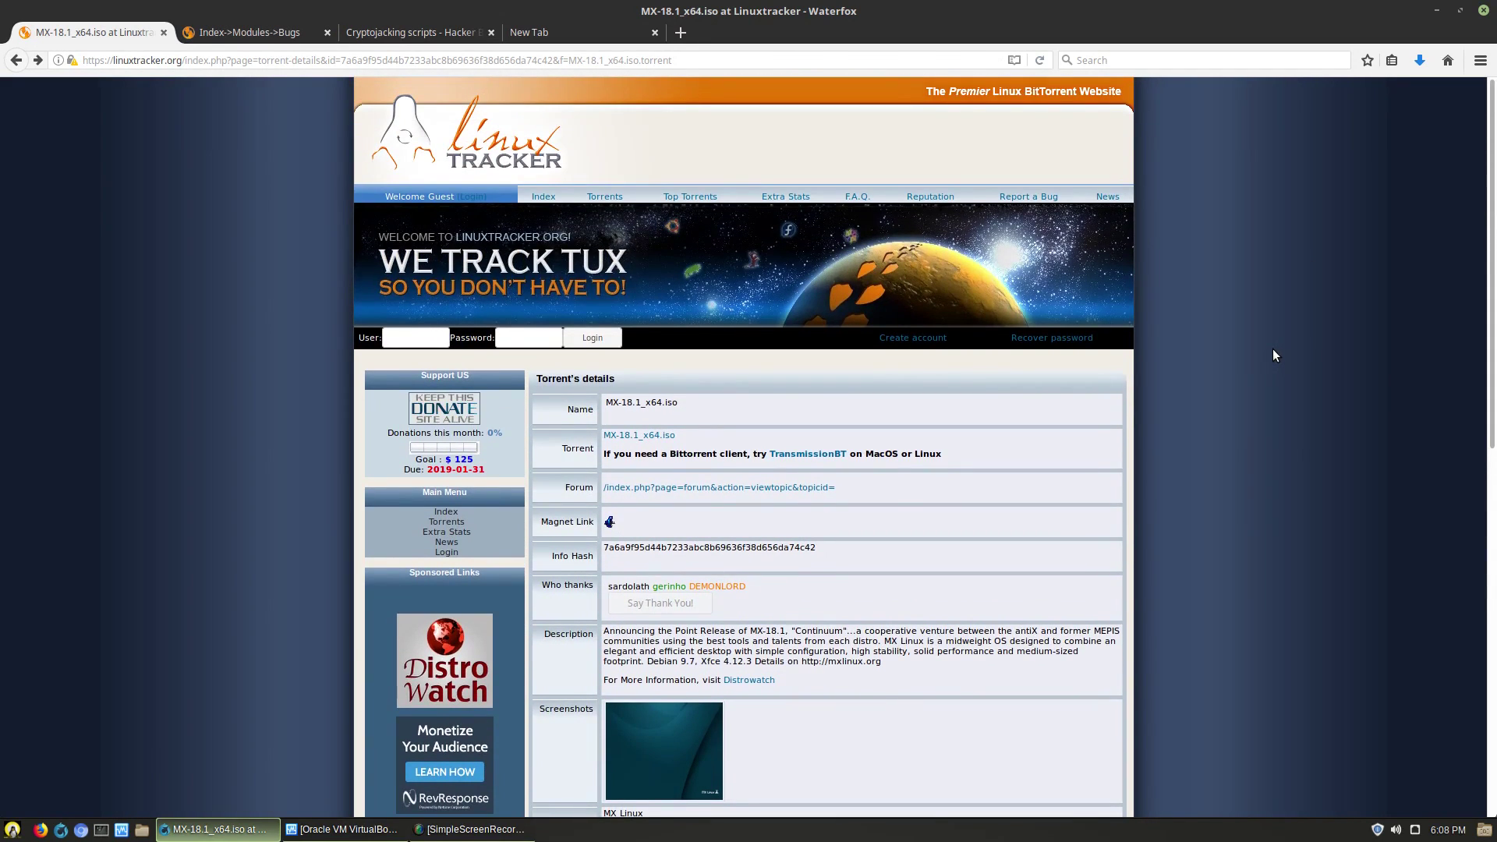